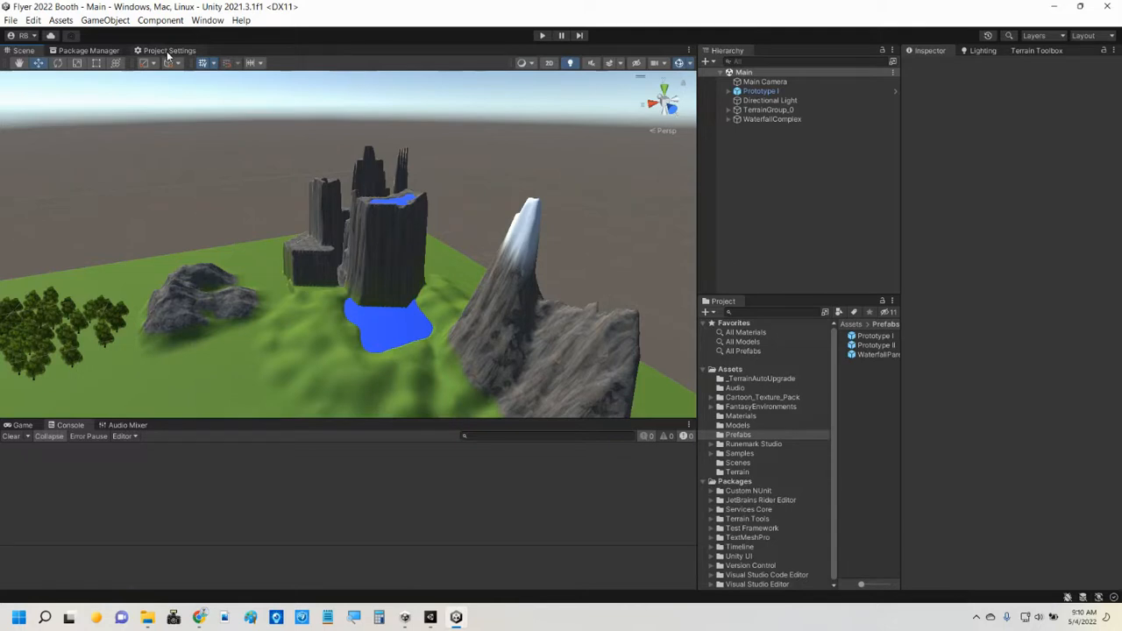
# Bring up the Input Manager page of the project settings.
pyautogui.click(168, 51)
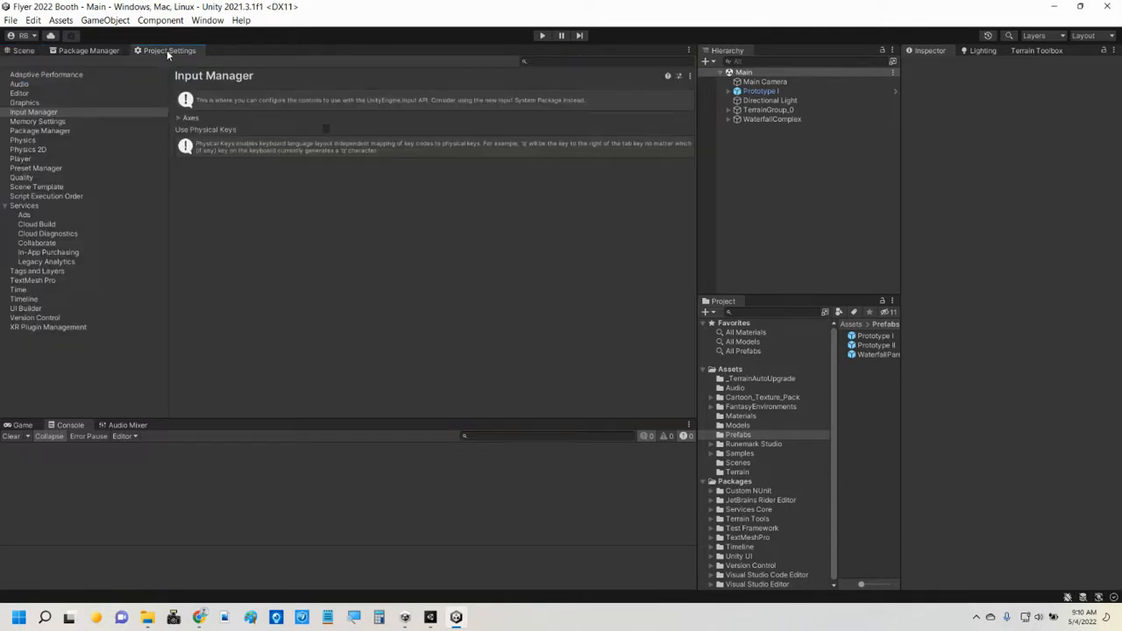
pyautogui.click(10, 20)
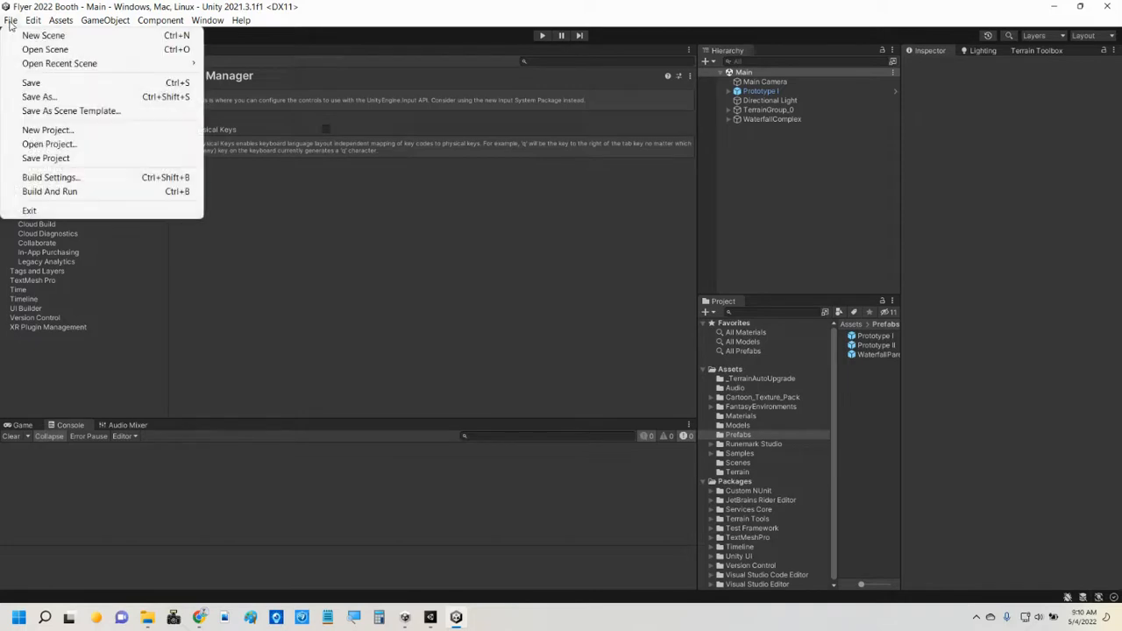
pyautogui.moveTo(34, 25)
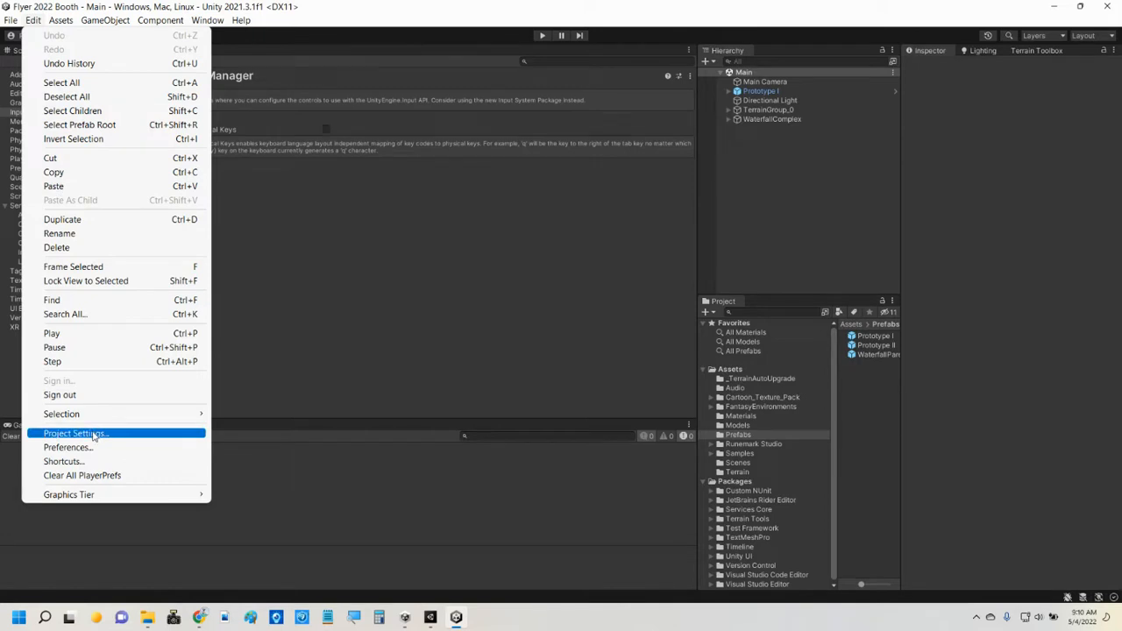
pyautogui.click(369, 312)
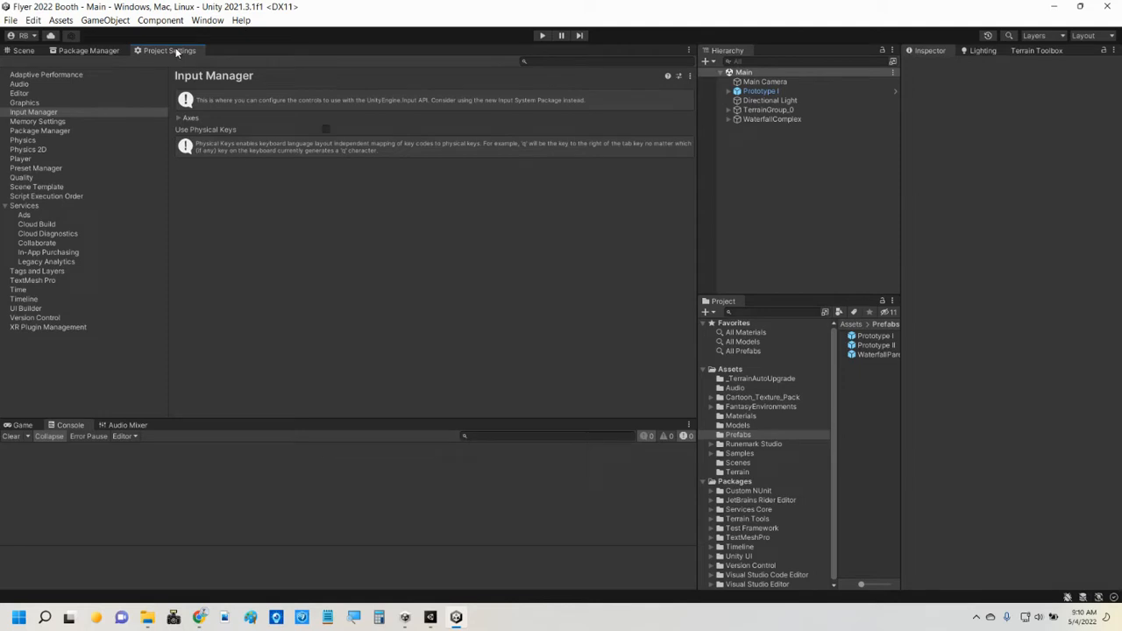
pyautogui.click(85, 51)
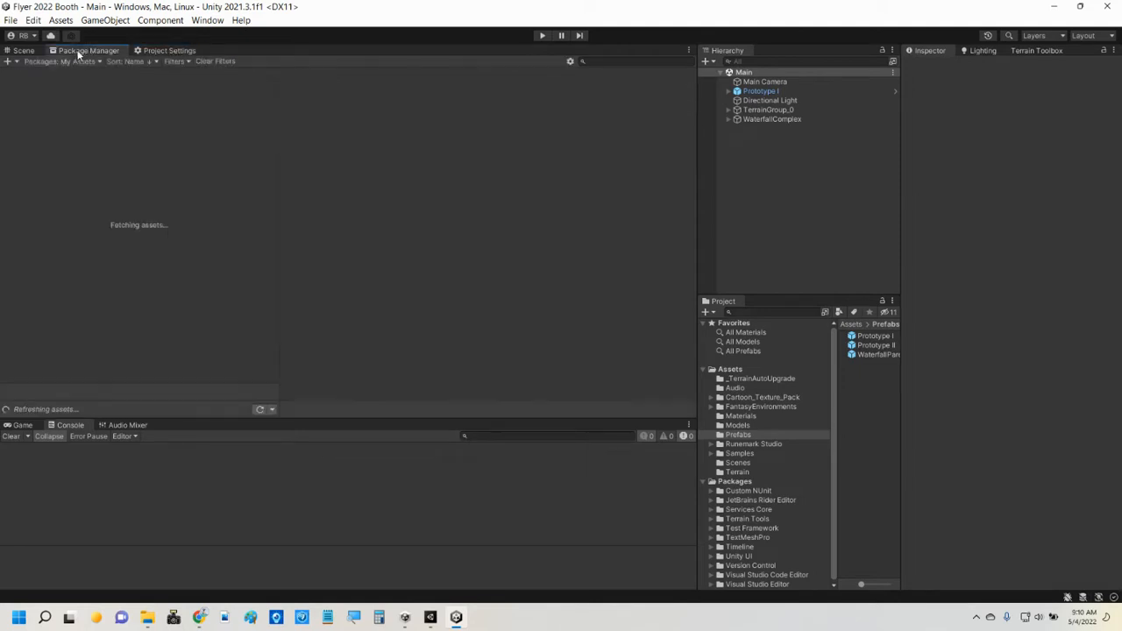
pyautogui.click(143, 48)
pyautogui.click(19, 51)
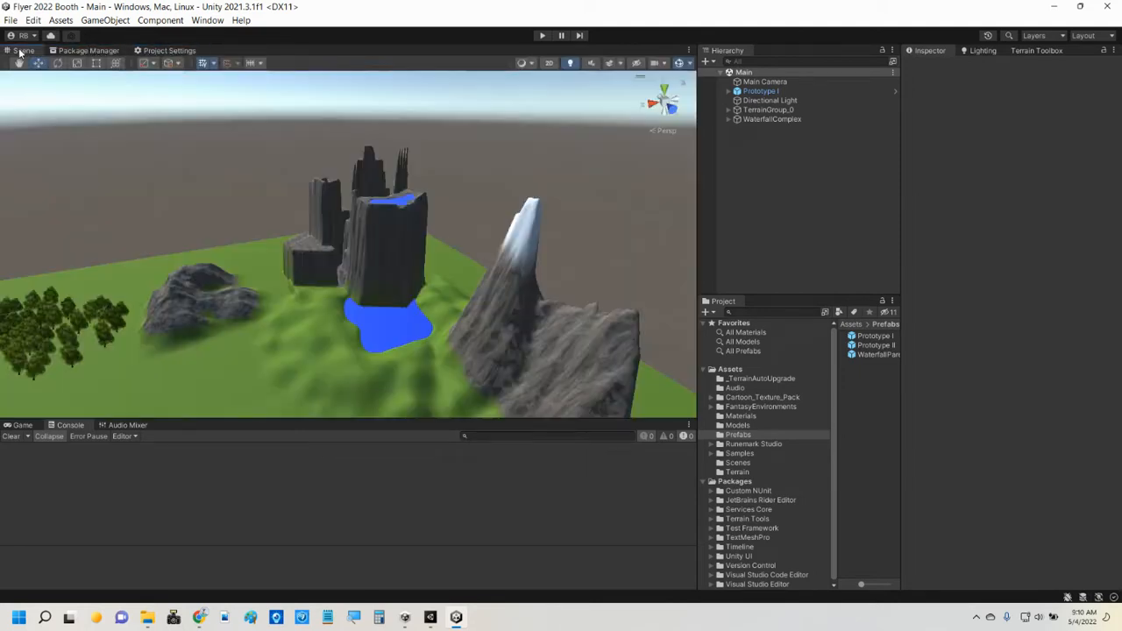
pyautogui.click(160, 52)
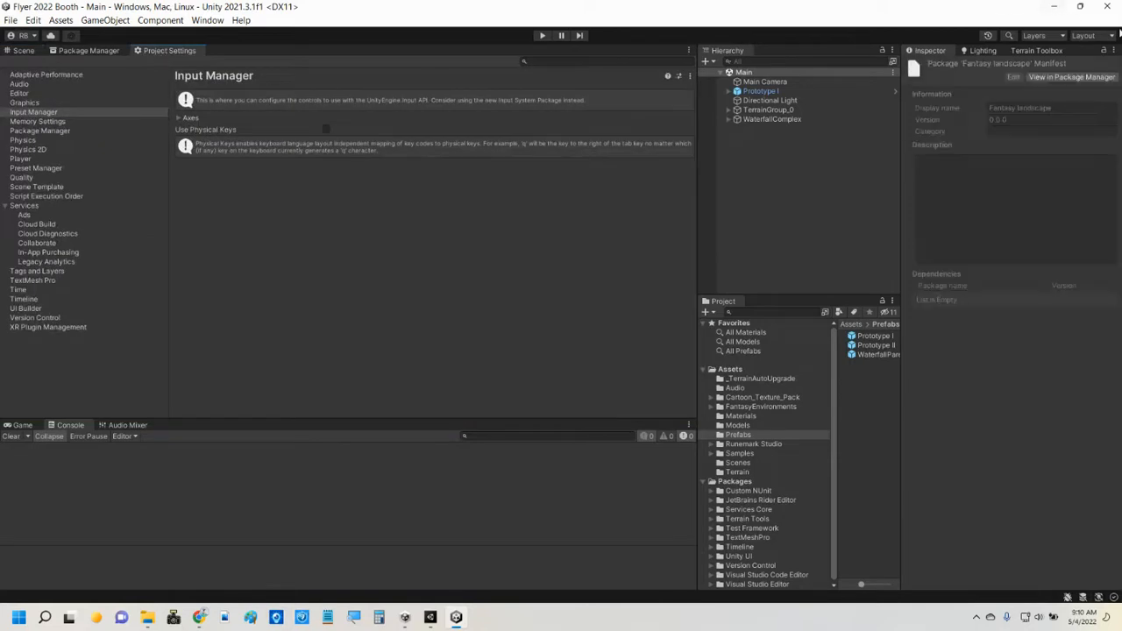
pyautogui.click(1088, 35)
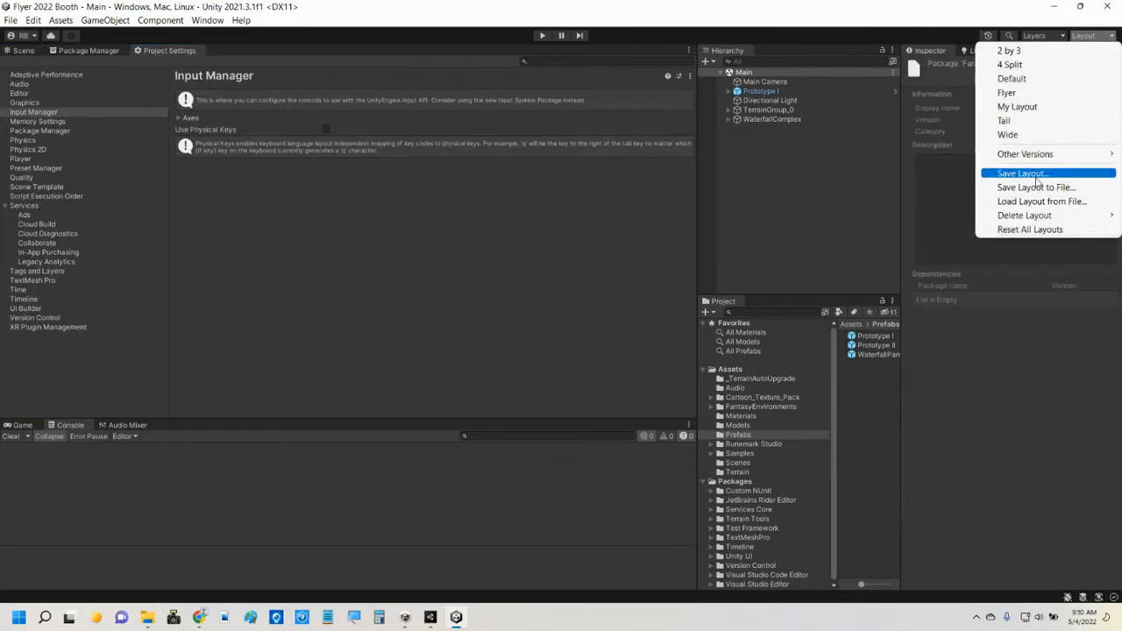
pyautogui.click(1111, 38)
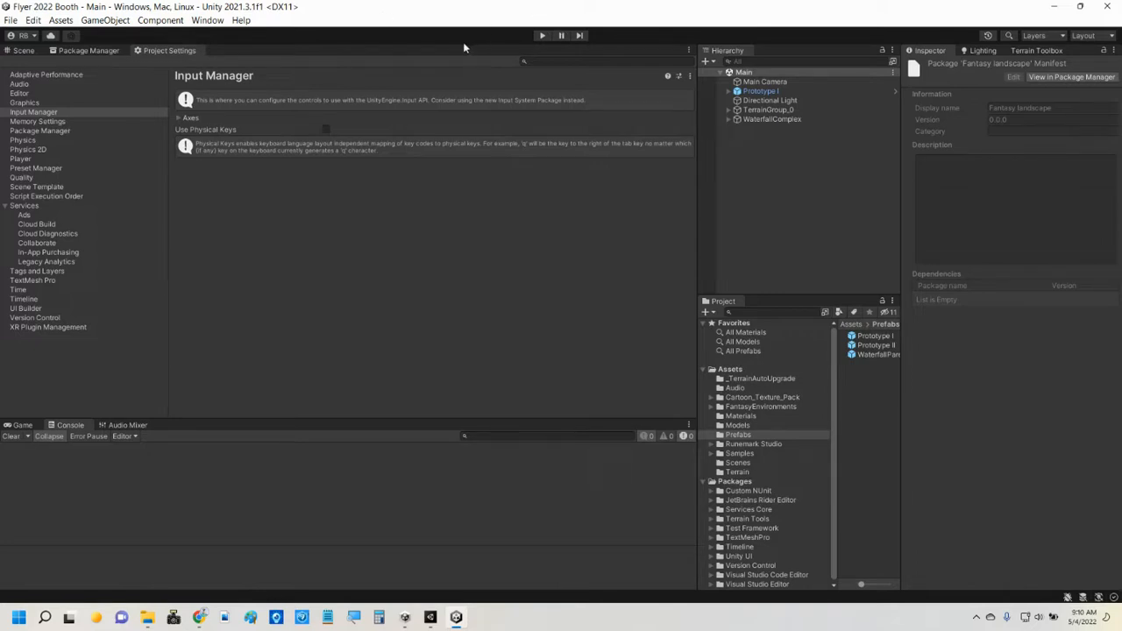
# Expand the Axes list in the Input Manager and reduce its size to 3.
pyautogui.click(177, 118)
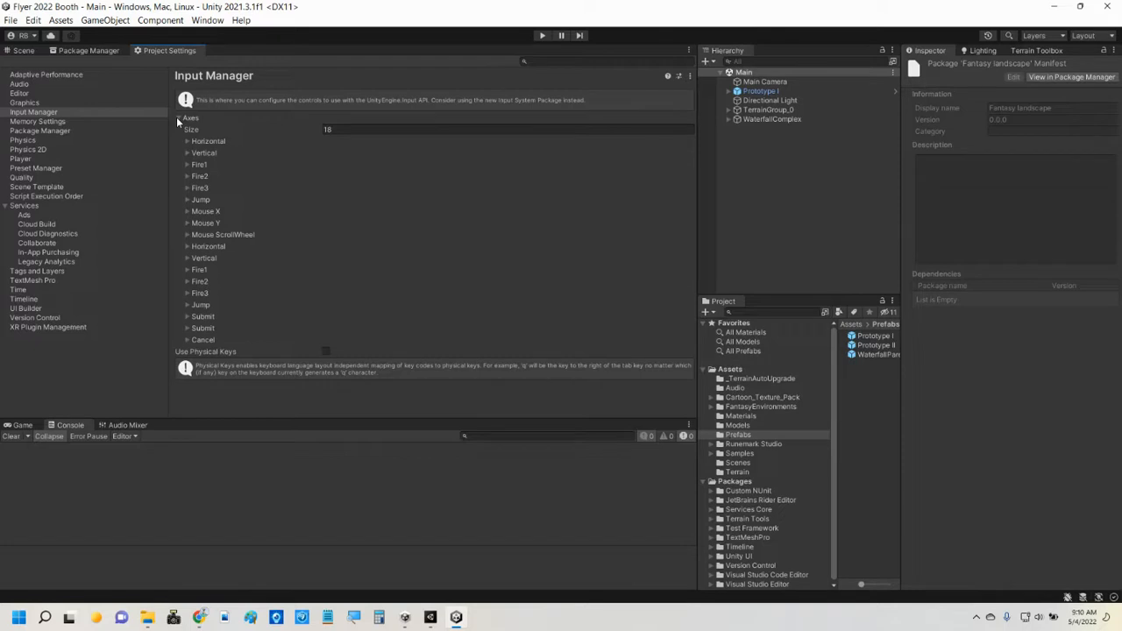
pyautogui.click(338, 128)
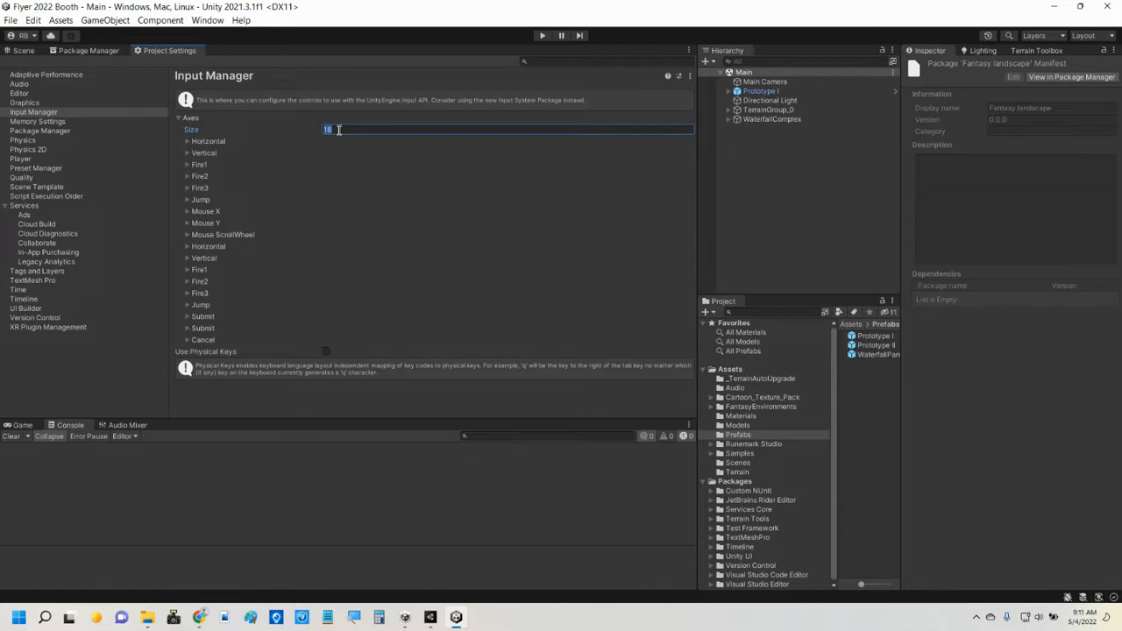
pyautogui.write('3')
pyautogui.press('Return')
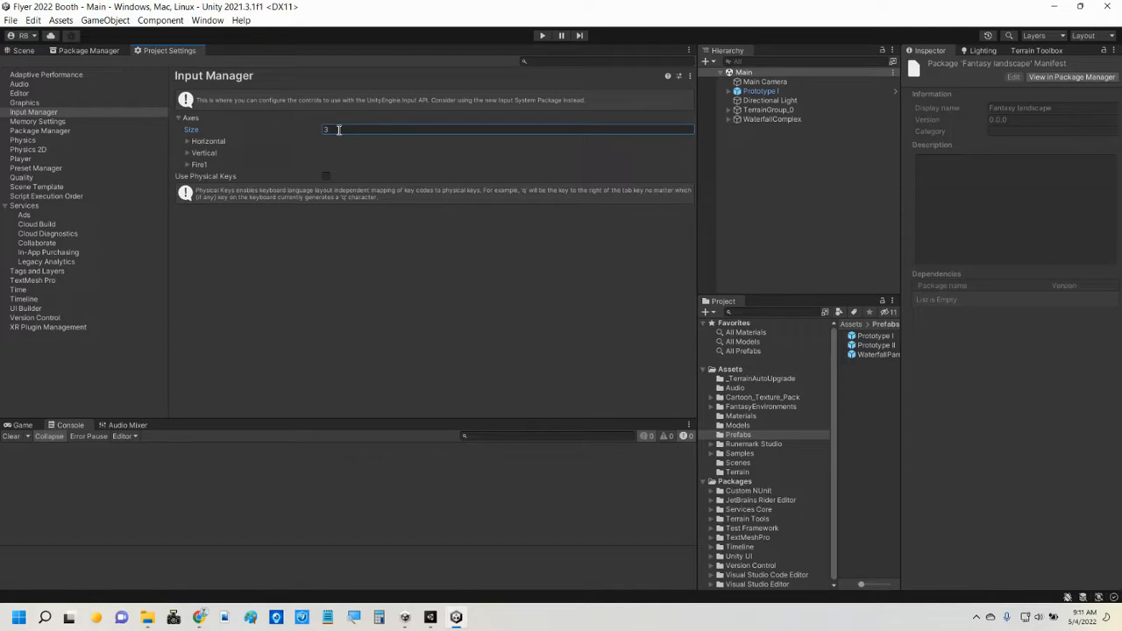
# Extend the Axes list to a size of 5.
pyautogui.doubleClick(337, 129)
pyautogui.write('5')
pyautogui.press('Return')
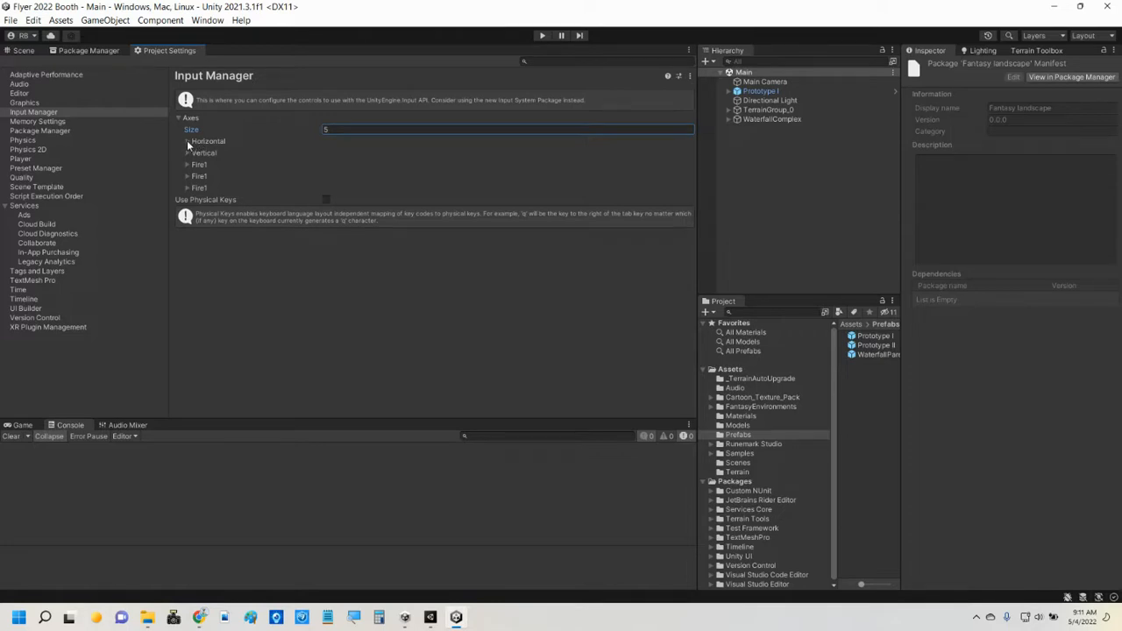
pyautogui.click(354, 618)
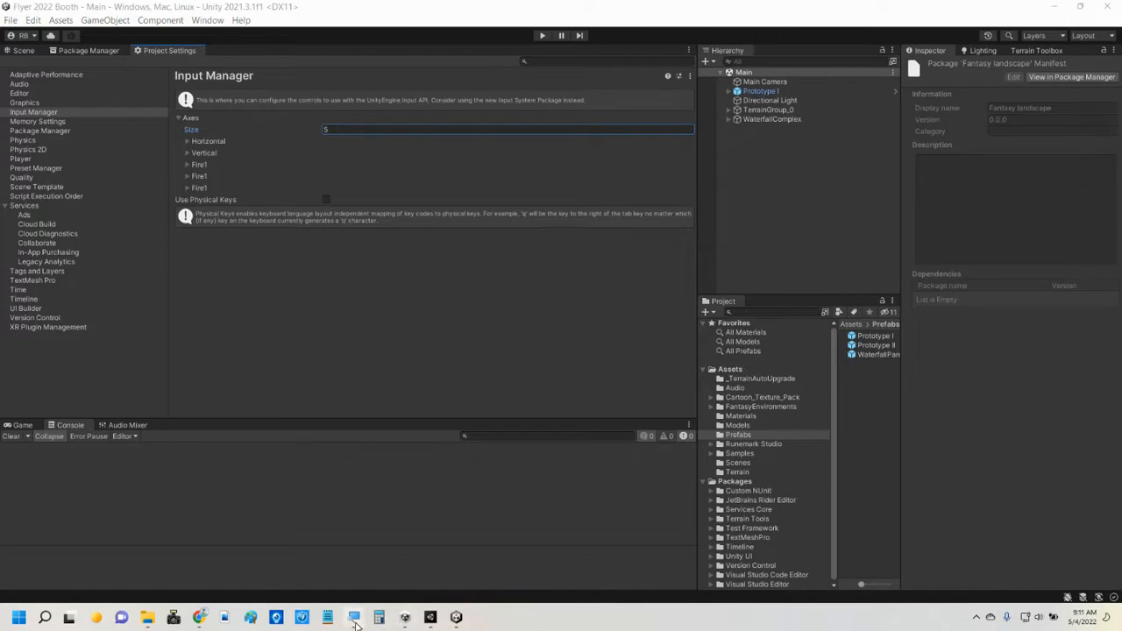
pyautogui.click(552, 587)
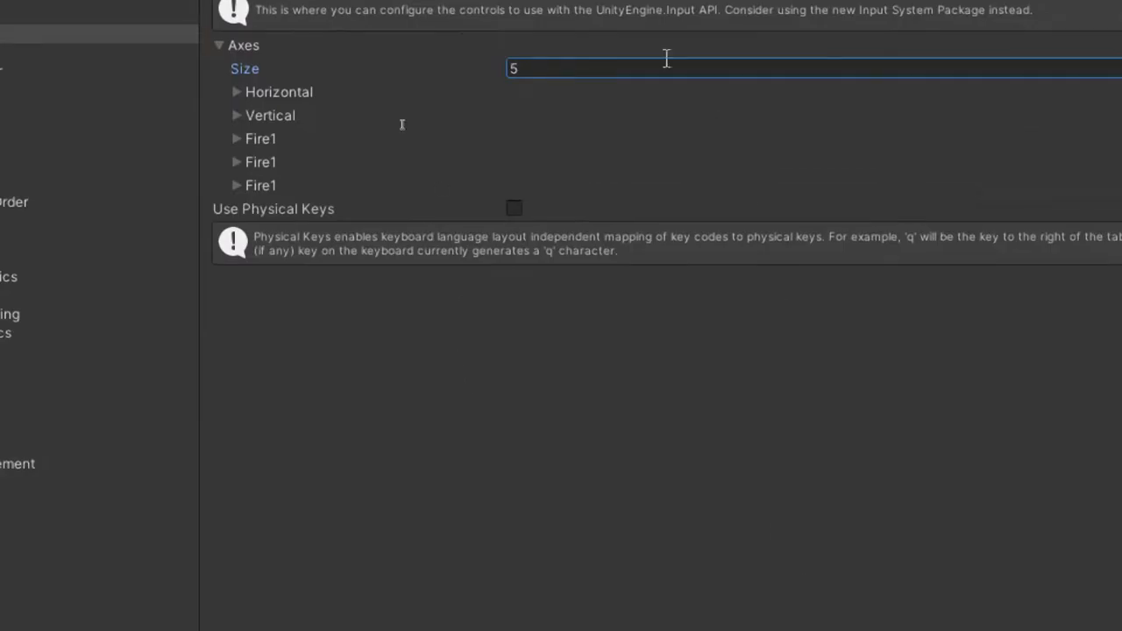
# Set the Horizontal axis's negative button to s and positive button to w, and clear both of its alternate buttons.
pyautogui.click(235, 159)
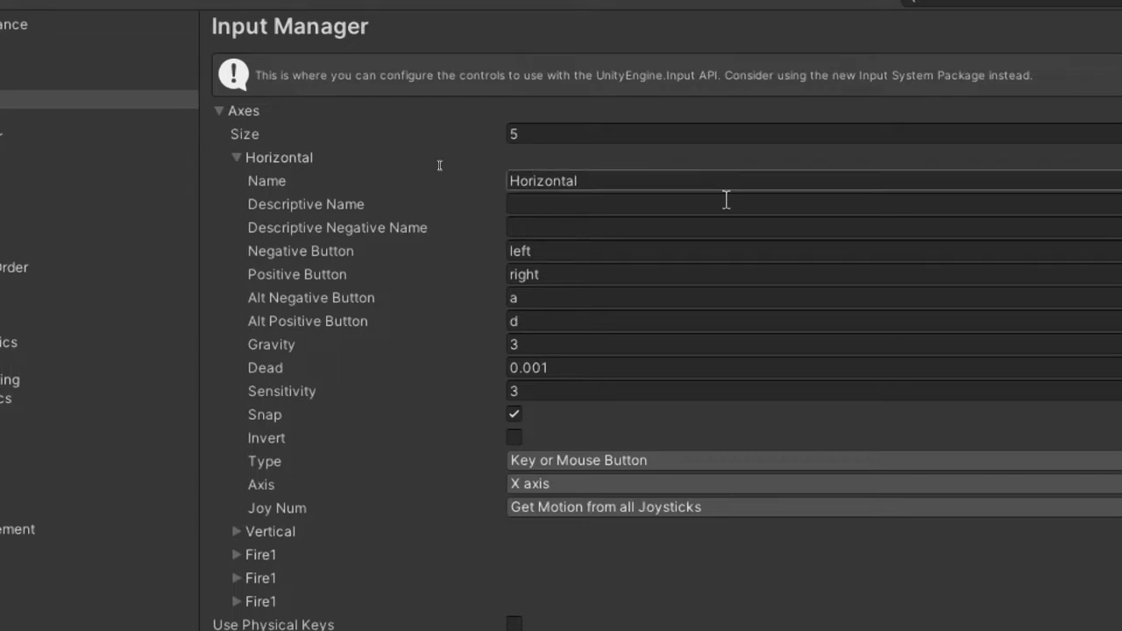
pyautogui.click(541, 243)
pyautogui.write('s')
pyautogui.press('Tab')
pyautogui.write('w')
pyautogui.click(523, 298)
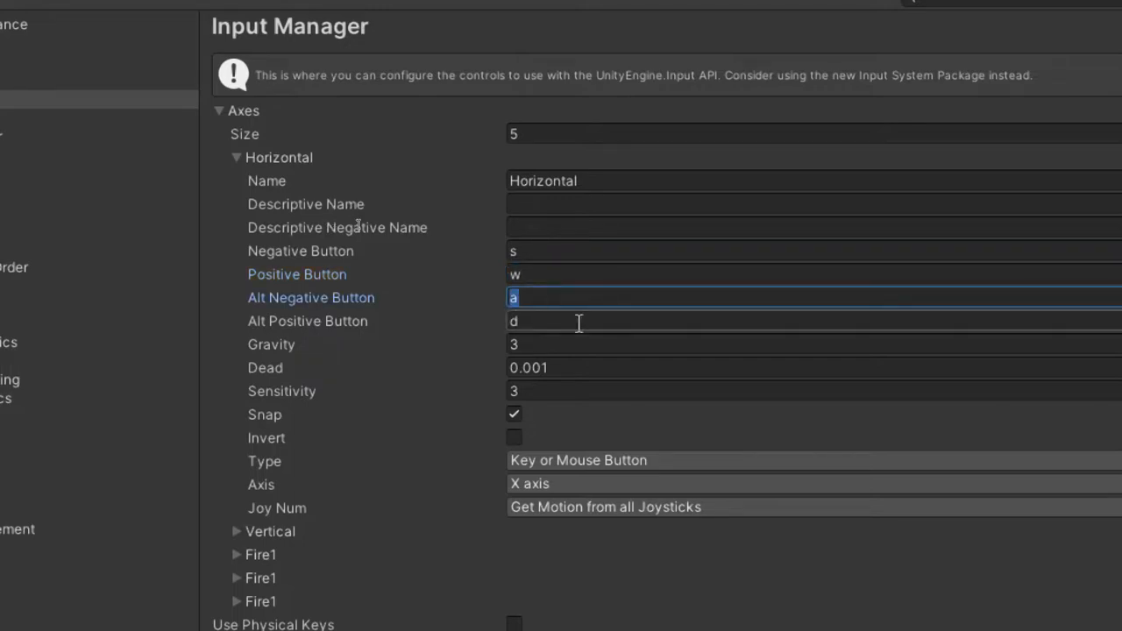
pyautogui.press('BackSpace')
pyautogui.click(533, 324)
pyautogui.press('BackSpace')
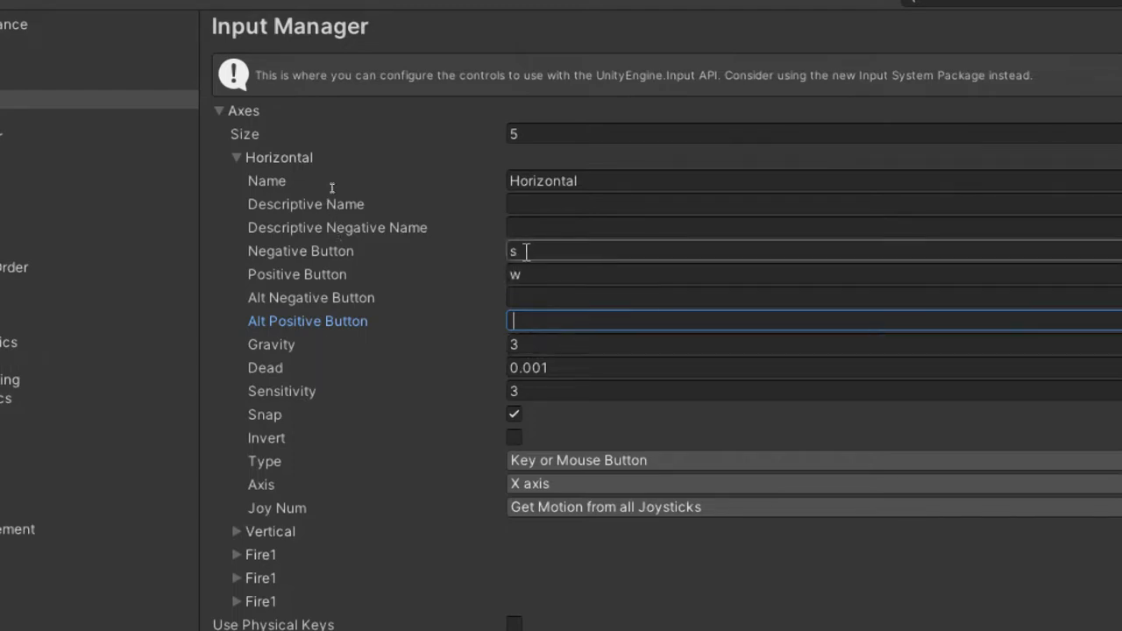
# Set the Horizontal axis's gravity to 1000, dead to 0.01 and sensitivity to 1000, with snap turned off, and collapse its entry.
pyautogui.click(538, 344)
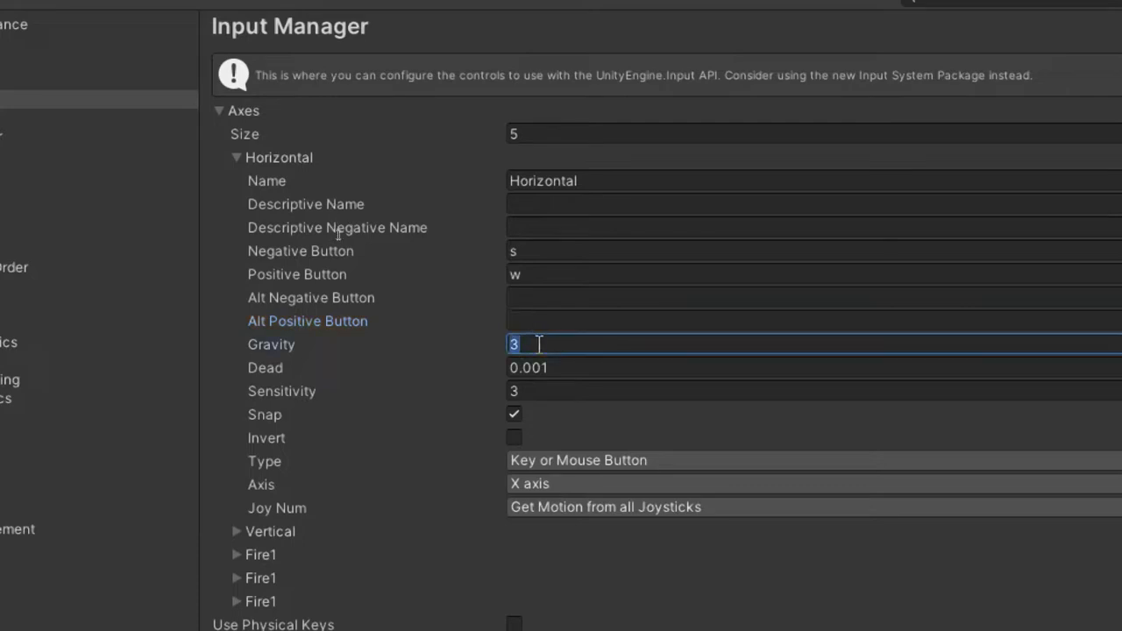
pyautogui.write('1000')
pyautogui.click(549, 370)
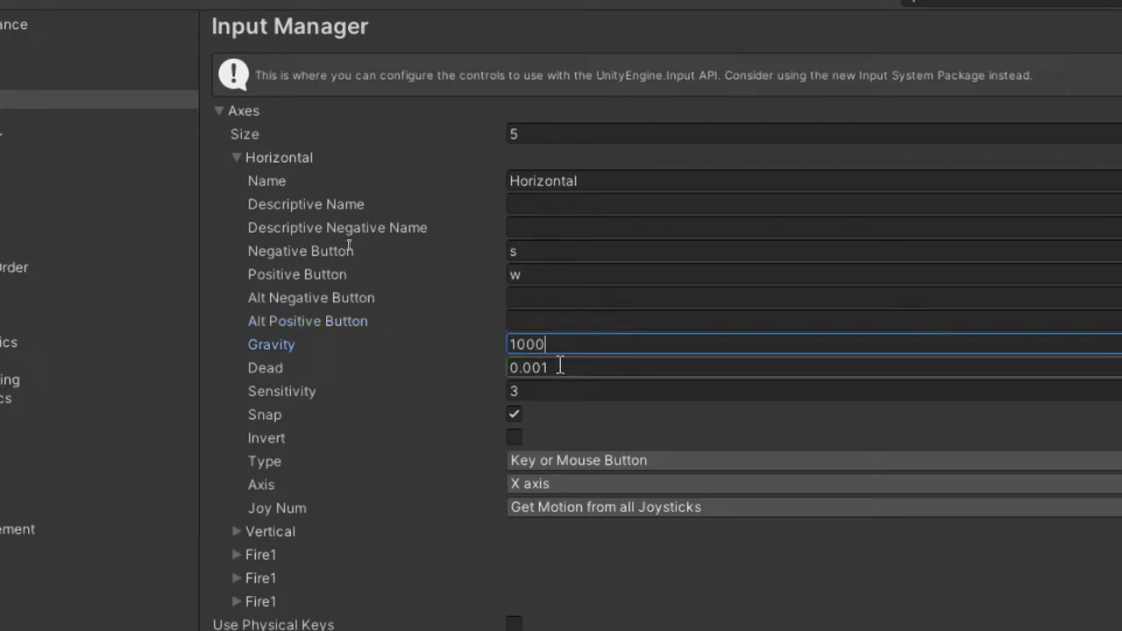
pyautogui.press('BackSpace')
pyautogui.write('0.01')
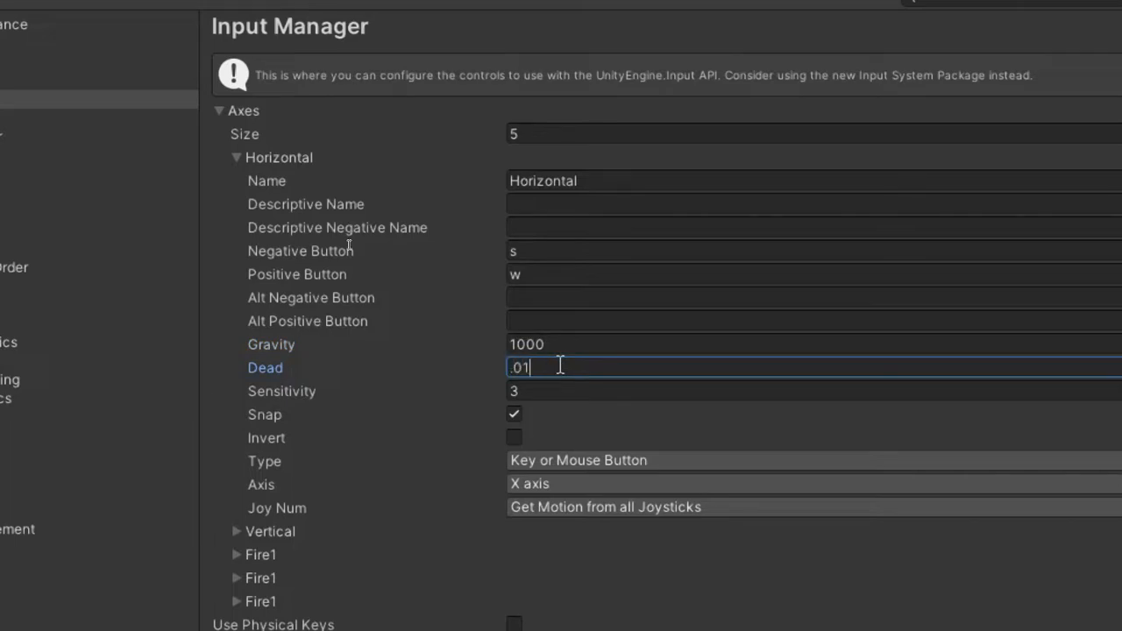
pyautogui.click(534, 388)
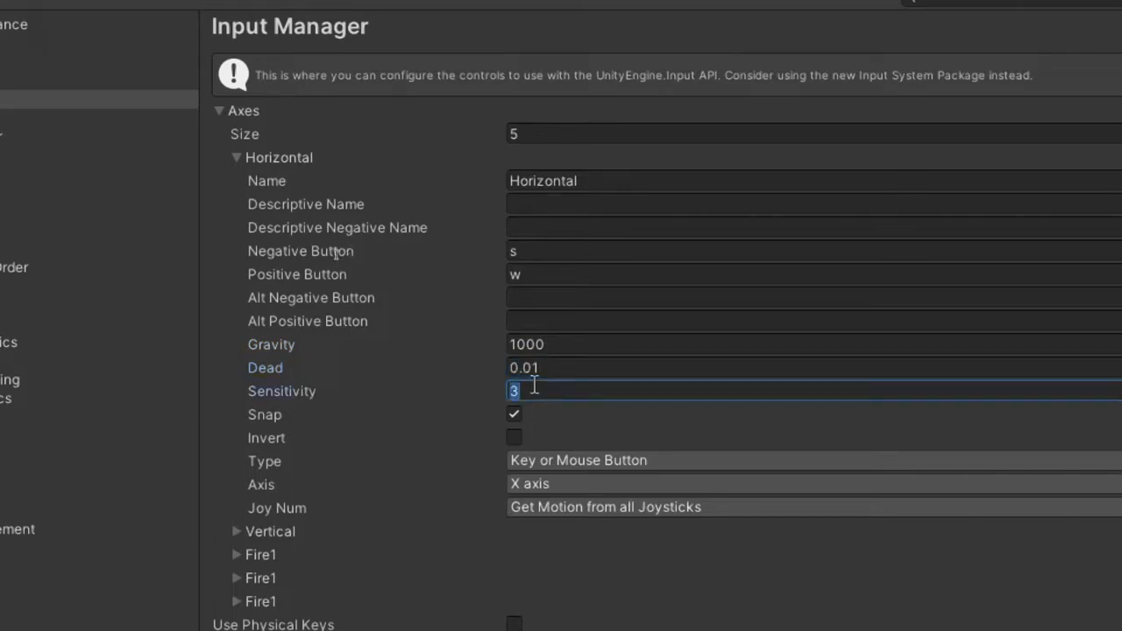
pyautogui.write('1000')
pyautogui.press('Tab')
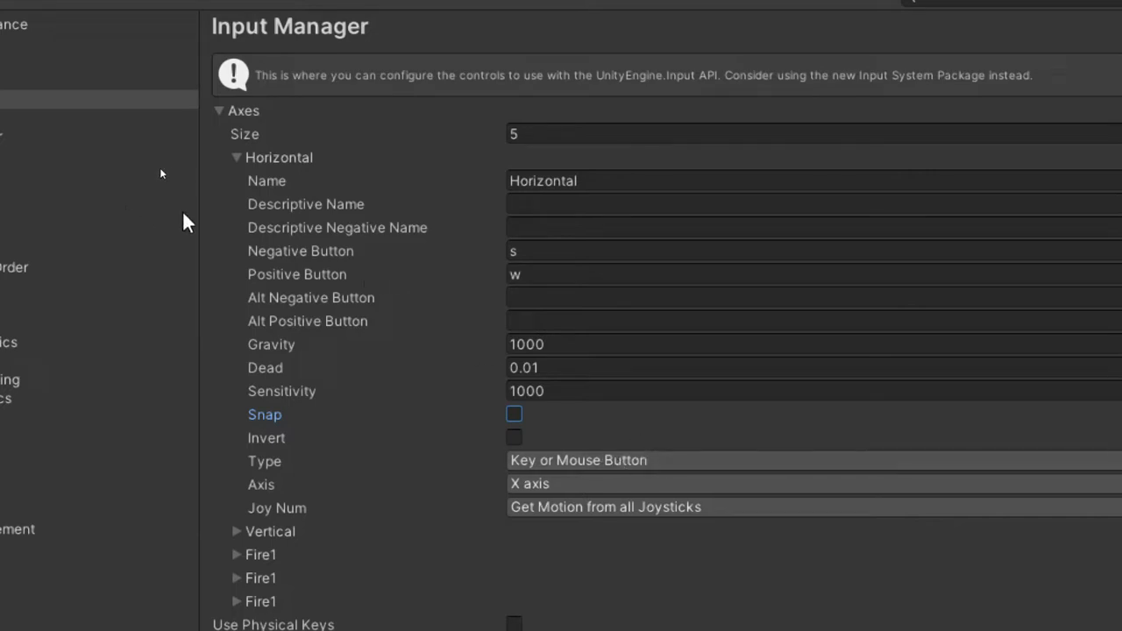
pyautogui.click(237, 158)
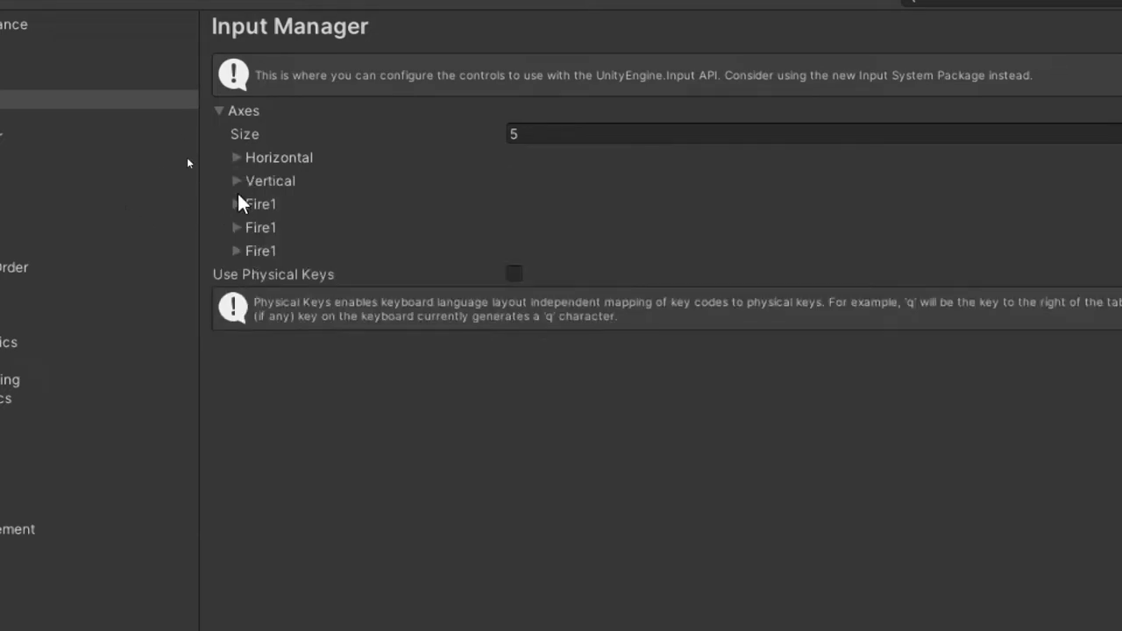
# Set the Vertical axis's negative button to d and positive button to a, and clear both of its alternate buttons.
pyautogui.click(237, 180)
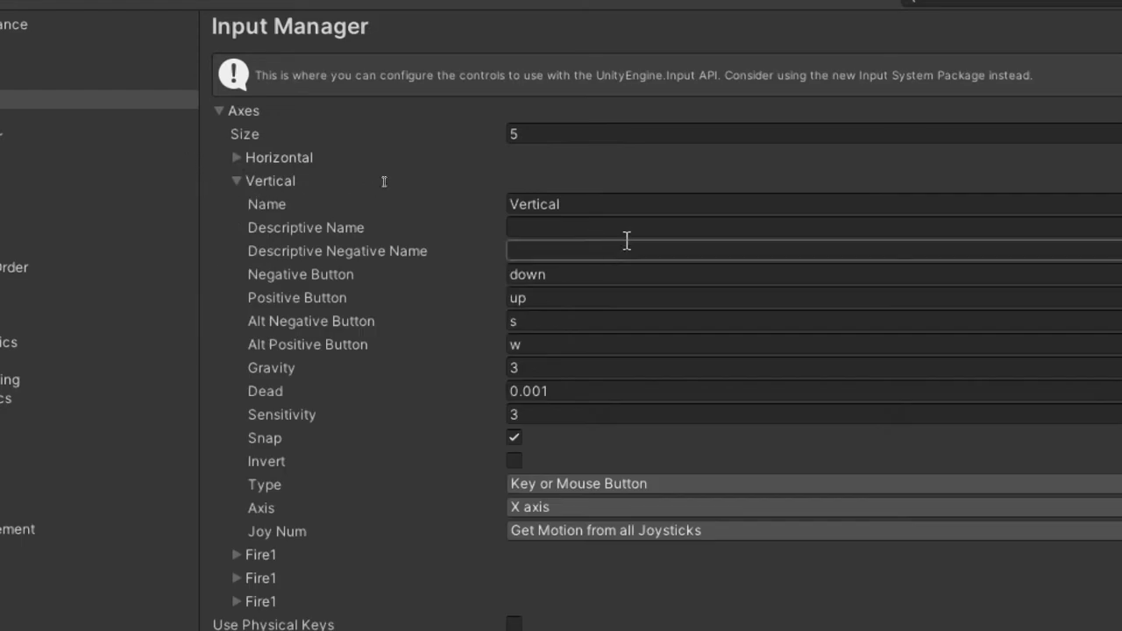
pyautogui.click(562, 274)
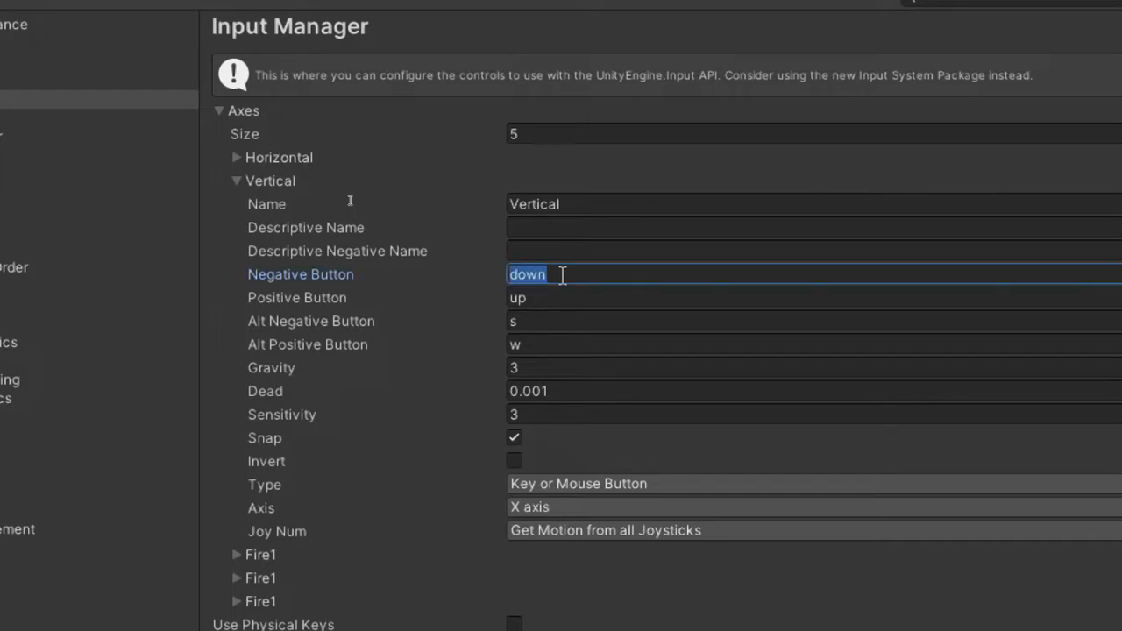
pyautogui.write('d')
pyautogui.click(554, 298)
pyautogui.write('a')
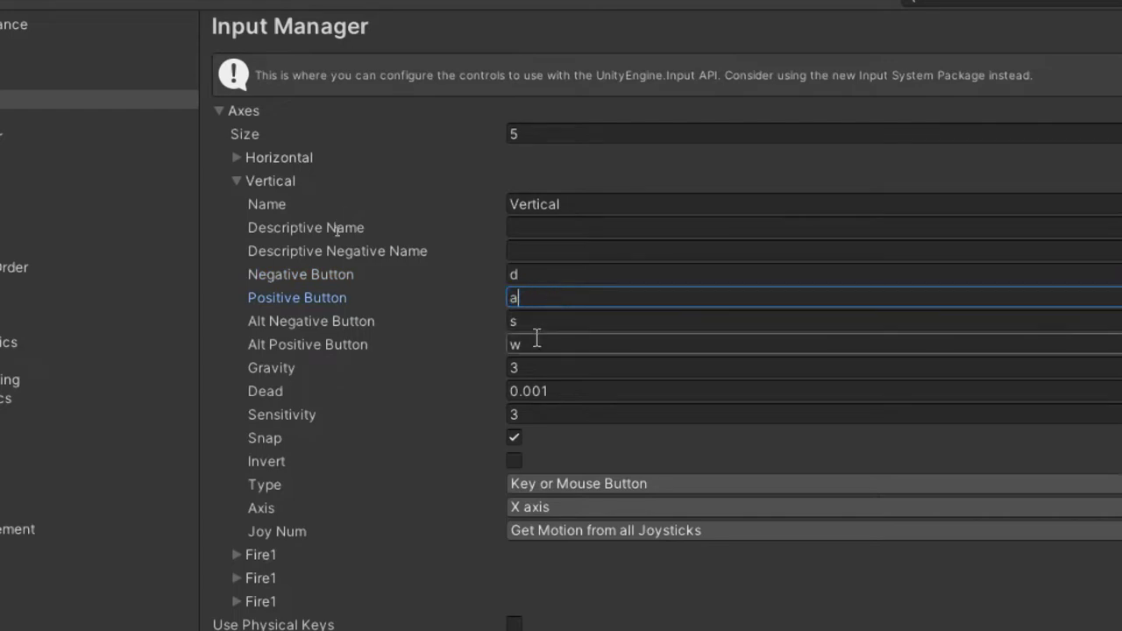
pyautogui.press('Tab')
pyautogui.press('BackSpace')
pyautogui.press('Tab')
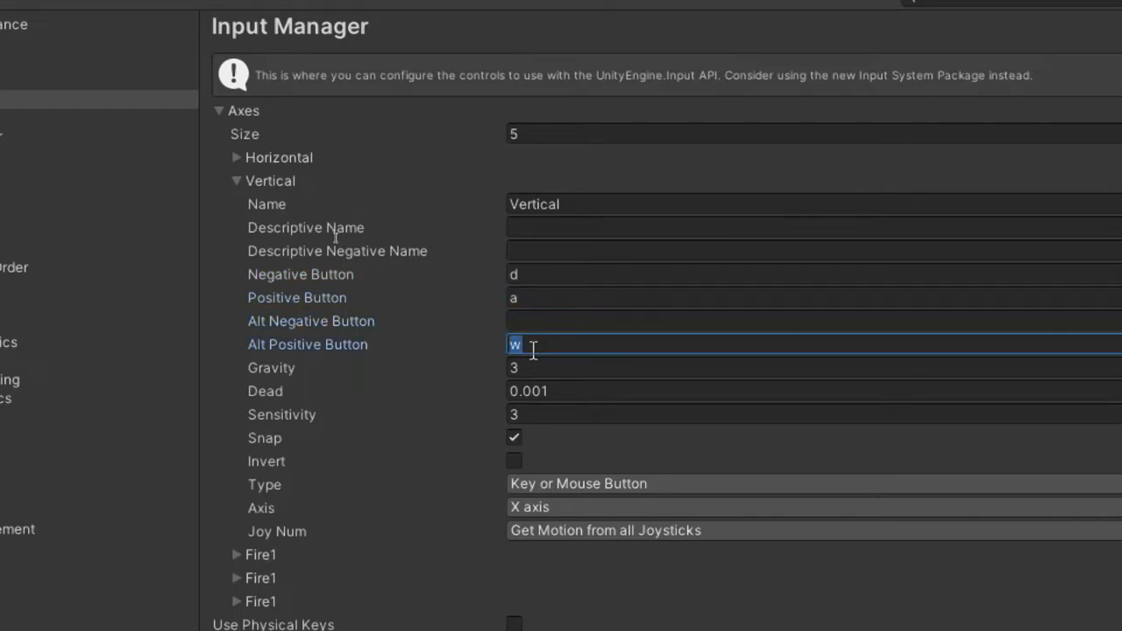
pyautogui.press('BackSpace')
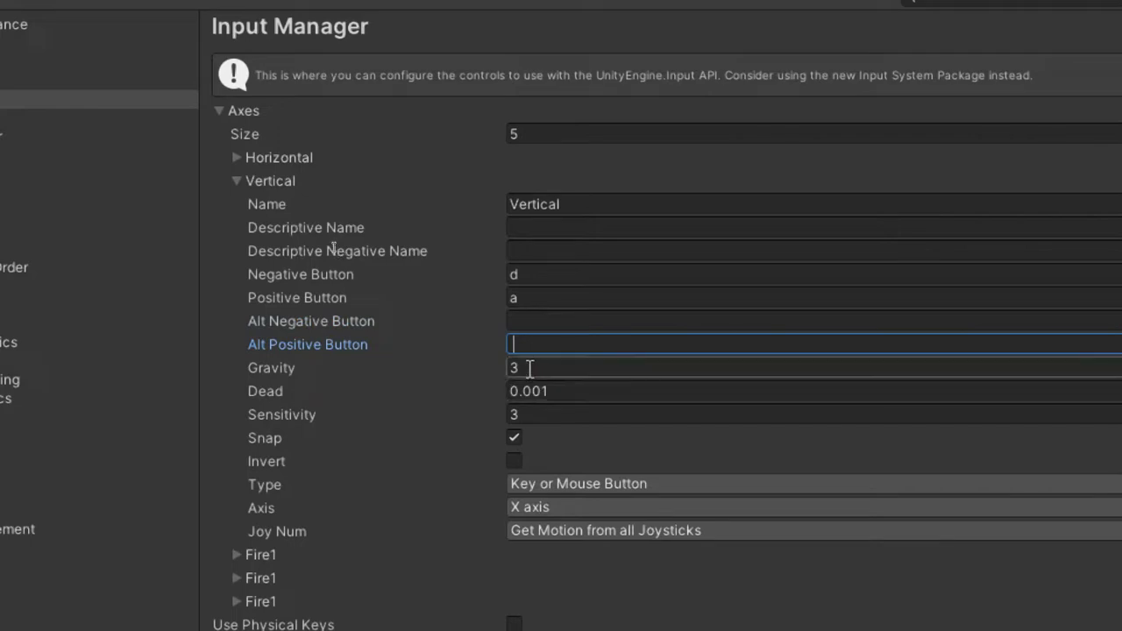
# Set the Vertical axis's gravity to 1000, dead to 0.01 and sensitivity to 1000, turn snap off, and assign it to the Y axis.
pyautogui.press('Tab')
pyautogui.write('1000')
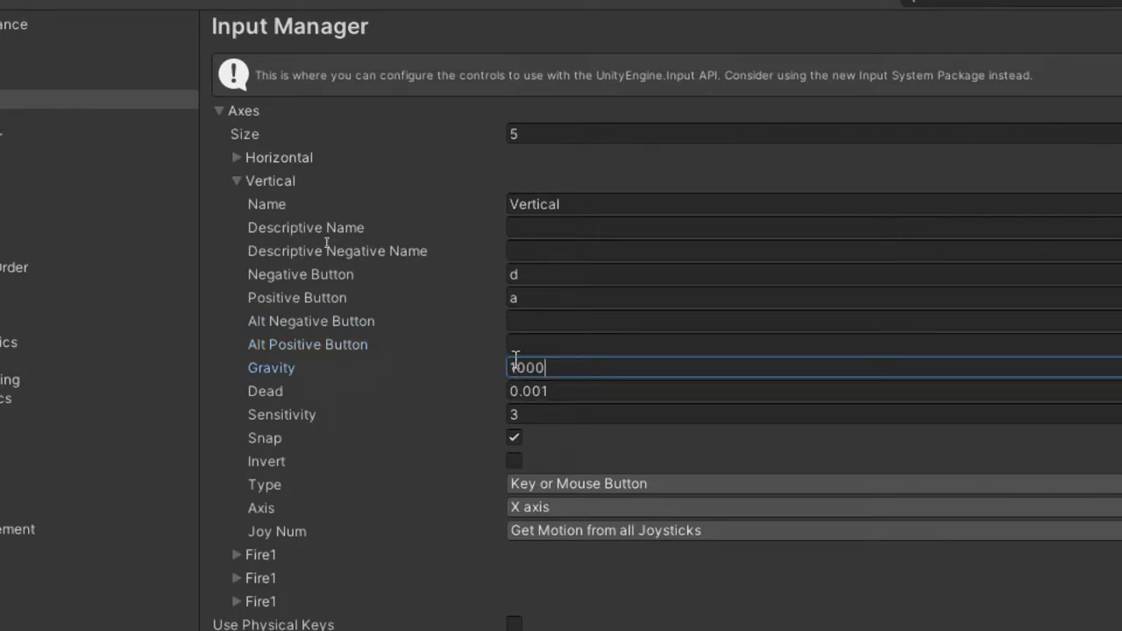
pyautogui.click(571, 389)
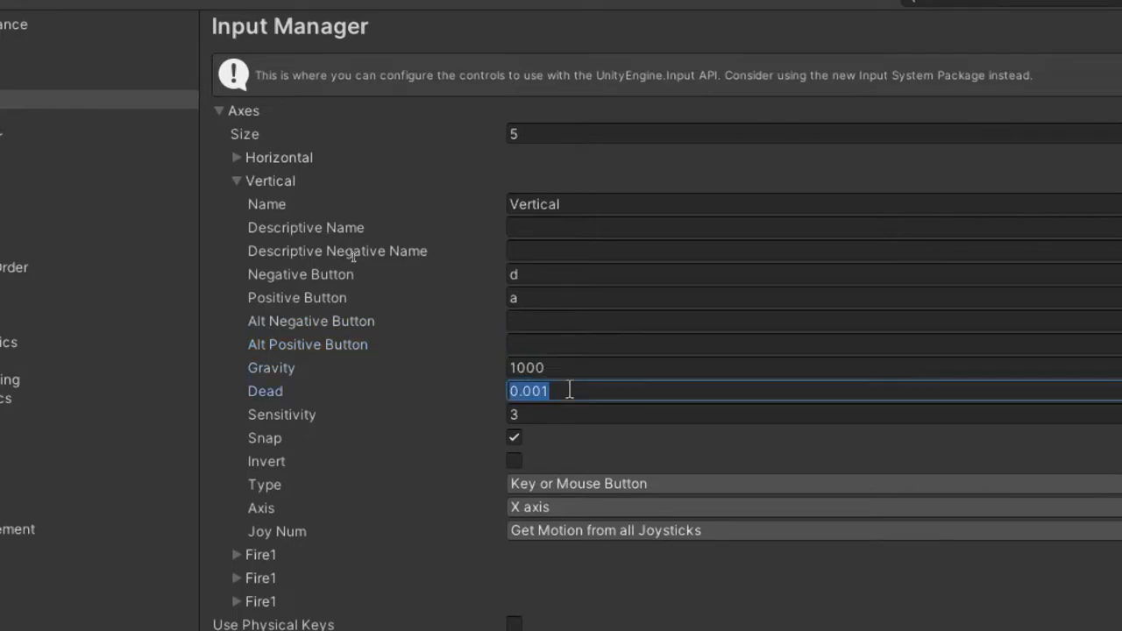
pyautogui.write('0.01')
pyautogui.click(519, 416)
pyautogui.write('1000')
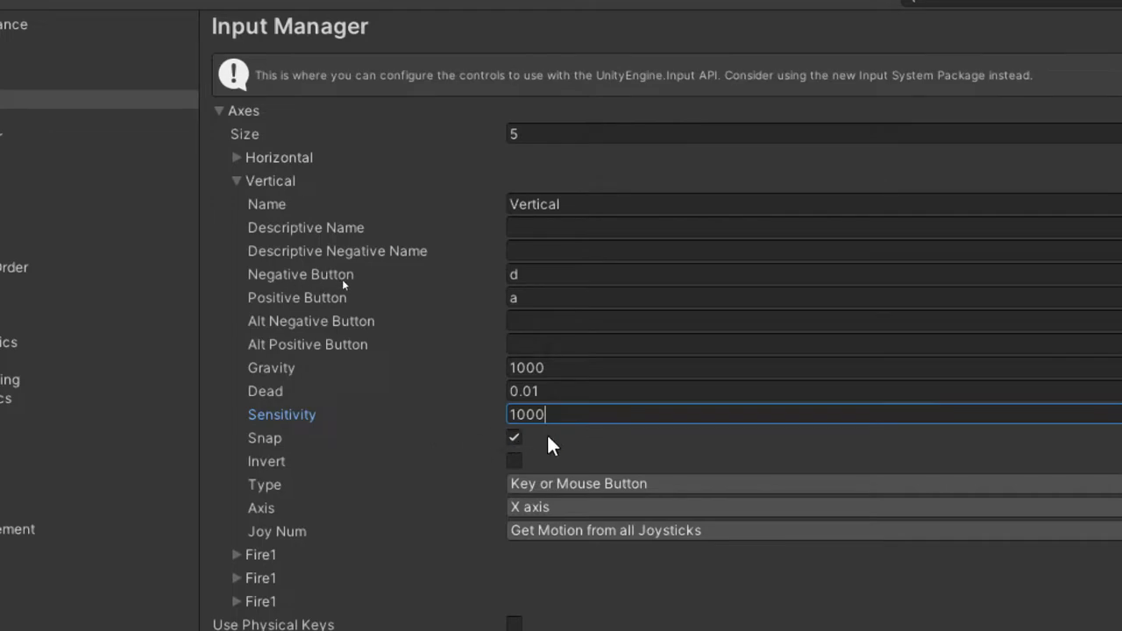
pyautogui.click(514, 437)
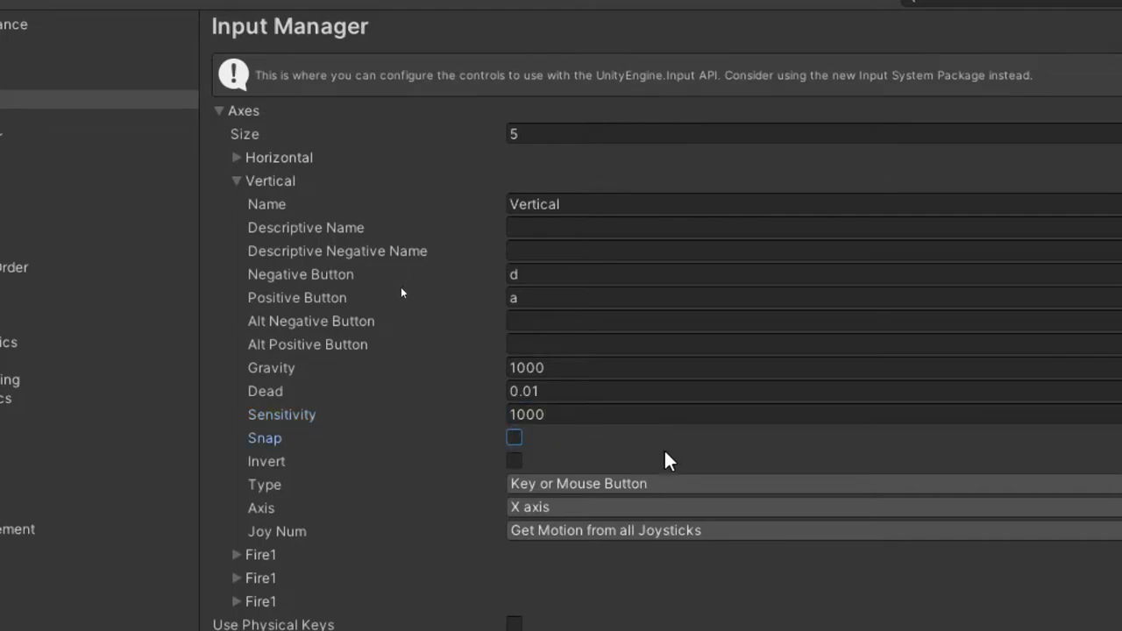
pyautogui.click(555, 507)
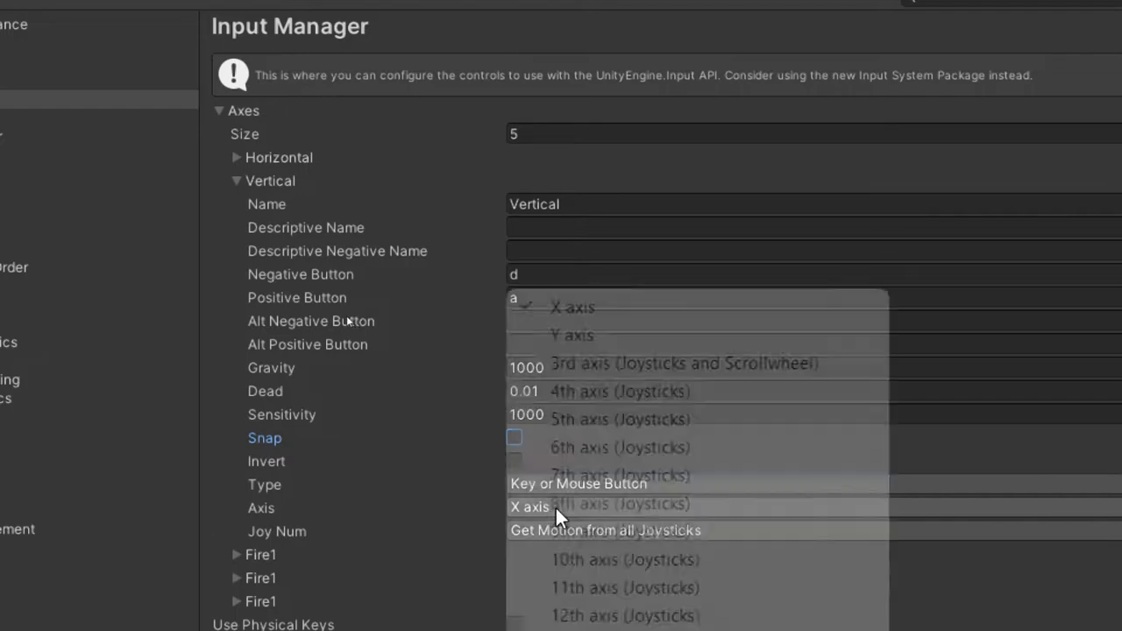
pyautogui.click(600, 338)
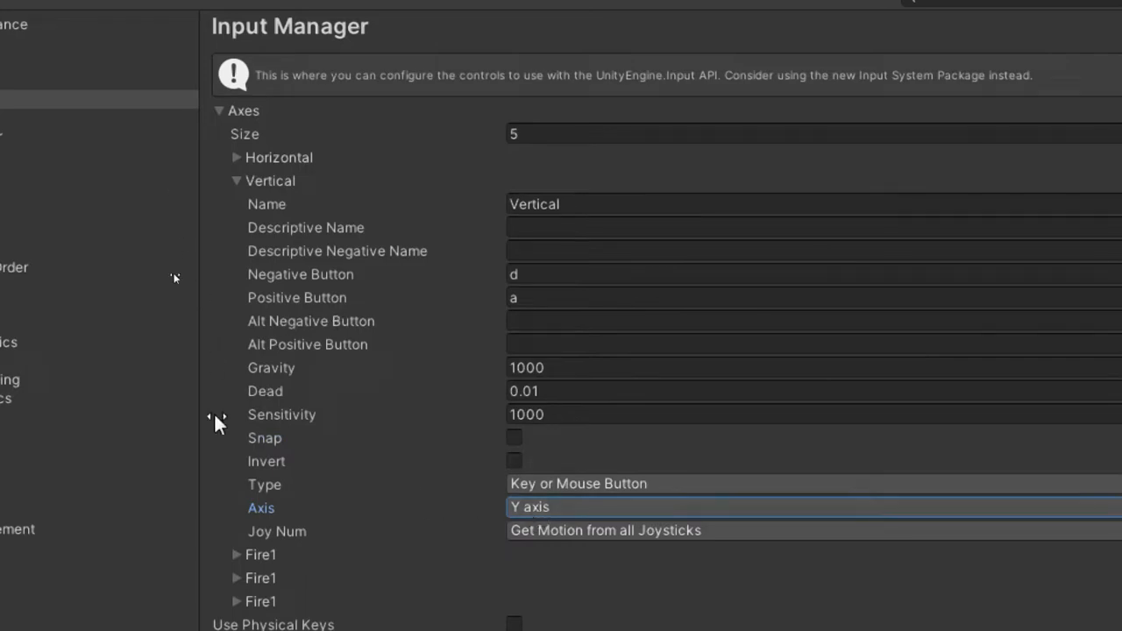
# Collapse the Vertical axis entry and rename the first Fire1 axis as Yaw.
pyautogui.click(237, 180)
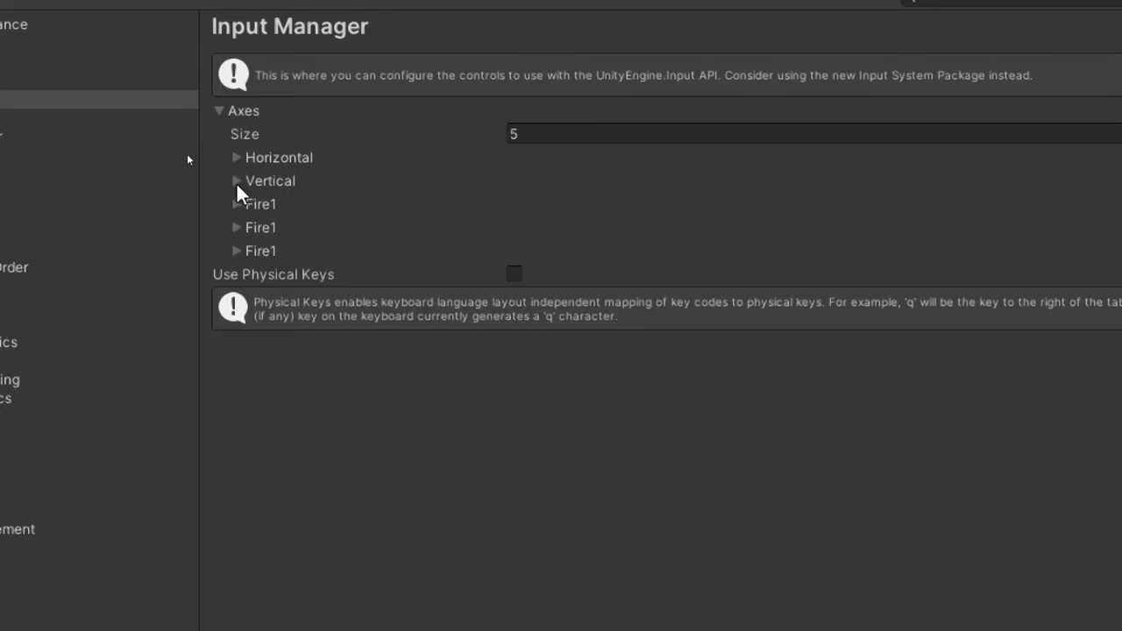
pyautogui.click(236, 204)
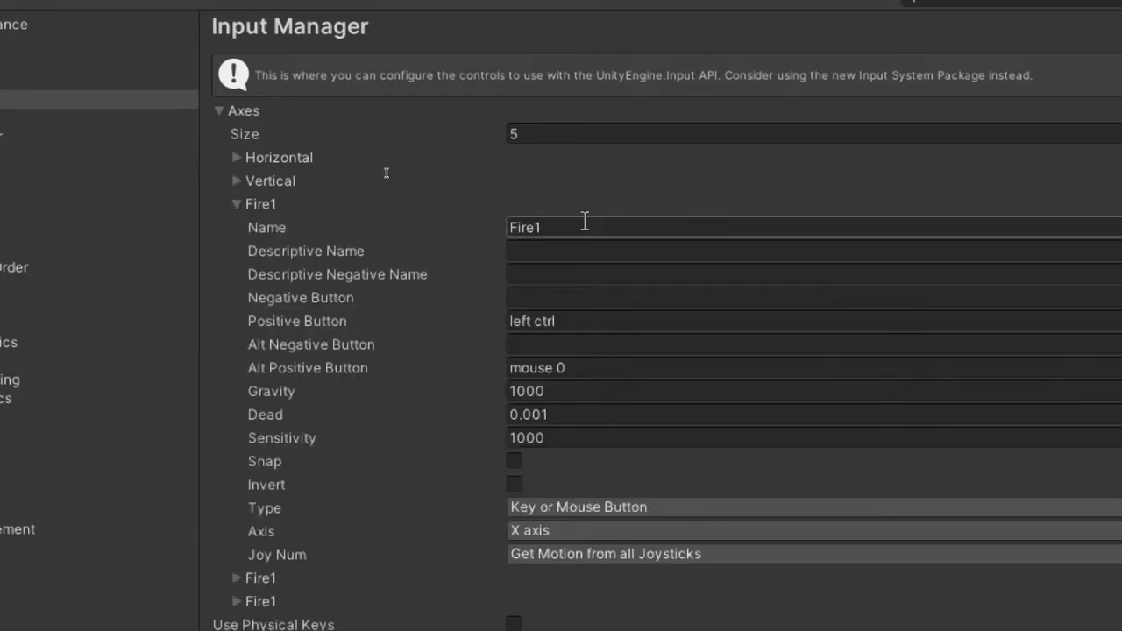
pyautogui.click(552, 227)
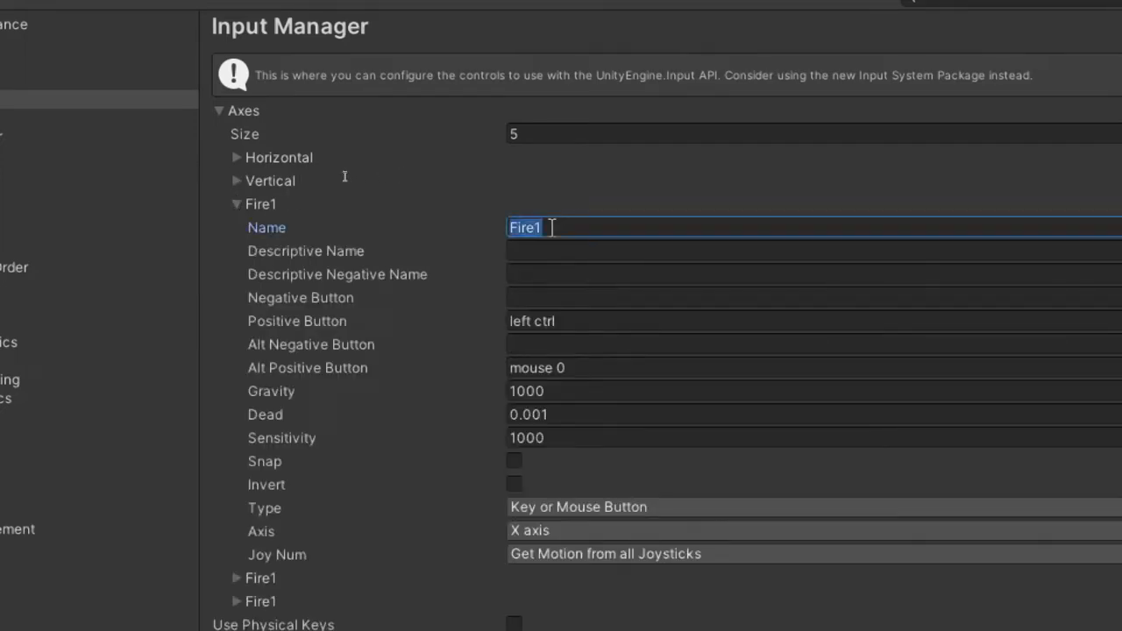
pyautogui.write('Yaw')
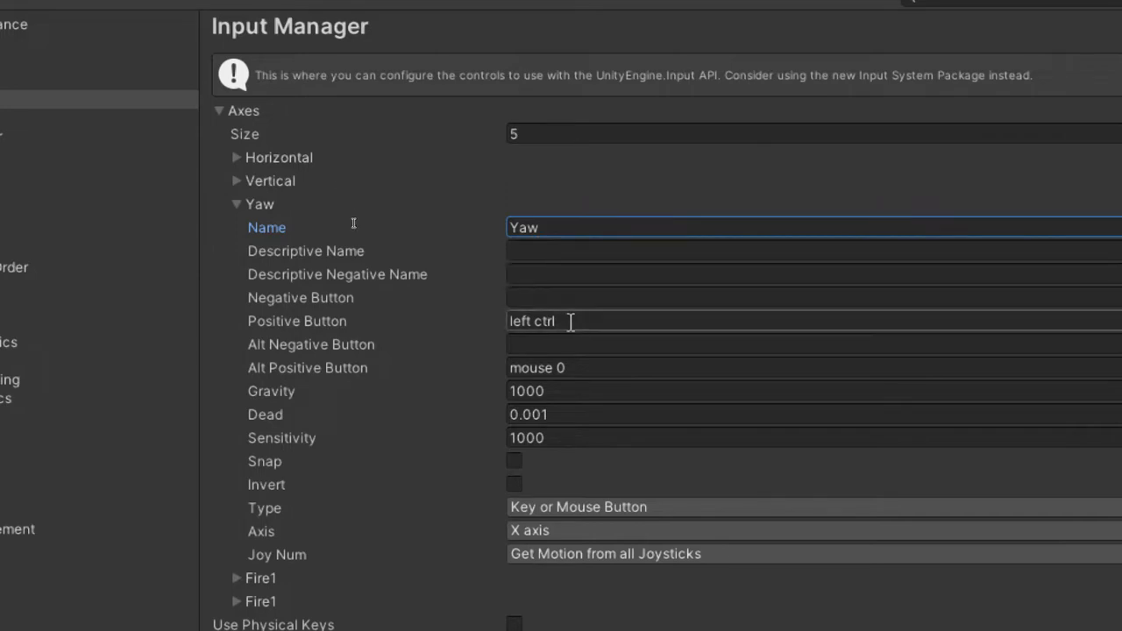
# Set the Yaw axis's negative button to left and positive button to right, and clear its alternate positive button.
pyautogui.click(555, 298)
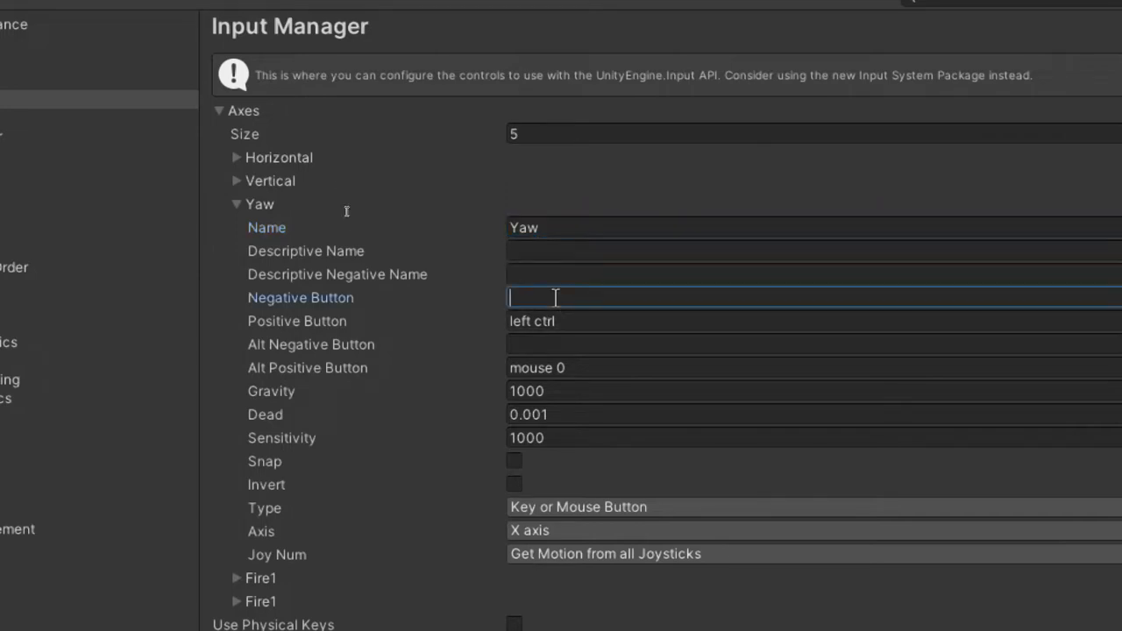
pyautogui.write('left')
pyautogui.click(567, 321)
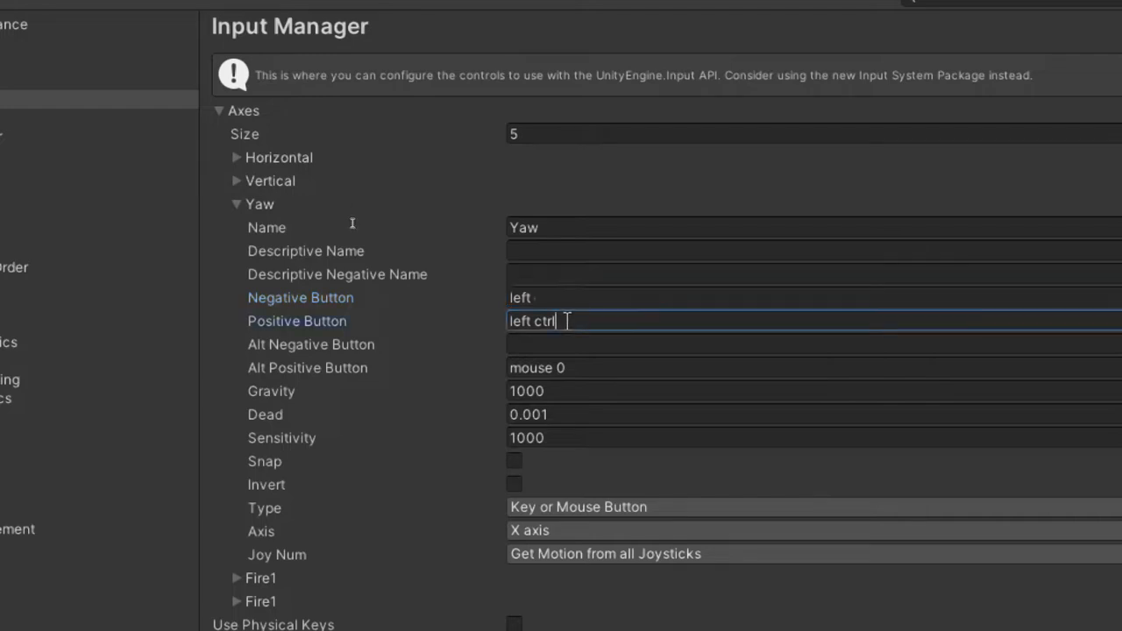
pyautogui.write('right')
pyautogui.click(575, 367)
pyautogui.press('BackSpace')
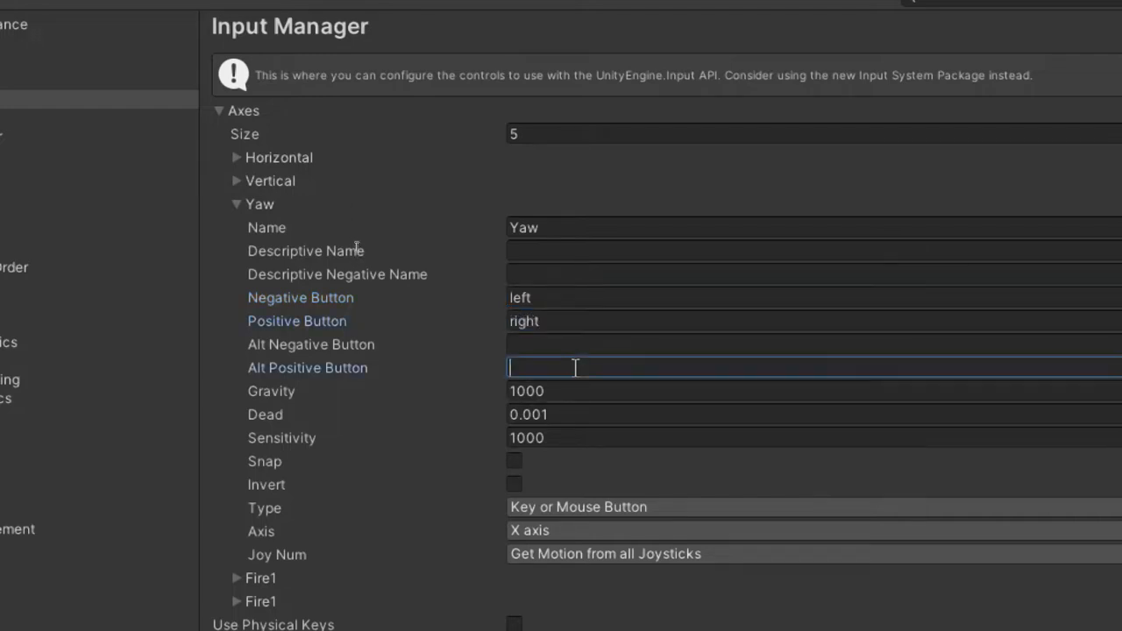
# Set the Yaw axis's dead value to 0.01, assign it to the 3rd axis (Joysticks and Scrollwheel), and collapse its entry.
pyautogui.click(550, 415)
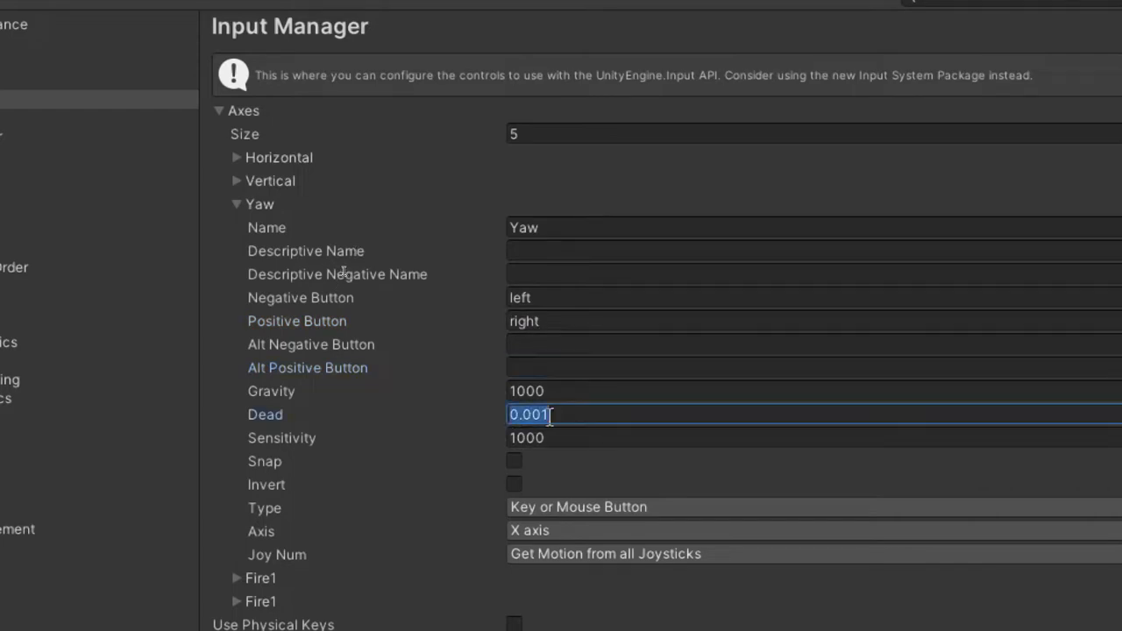
pyautogui.write('0.01')
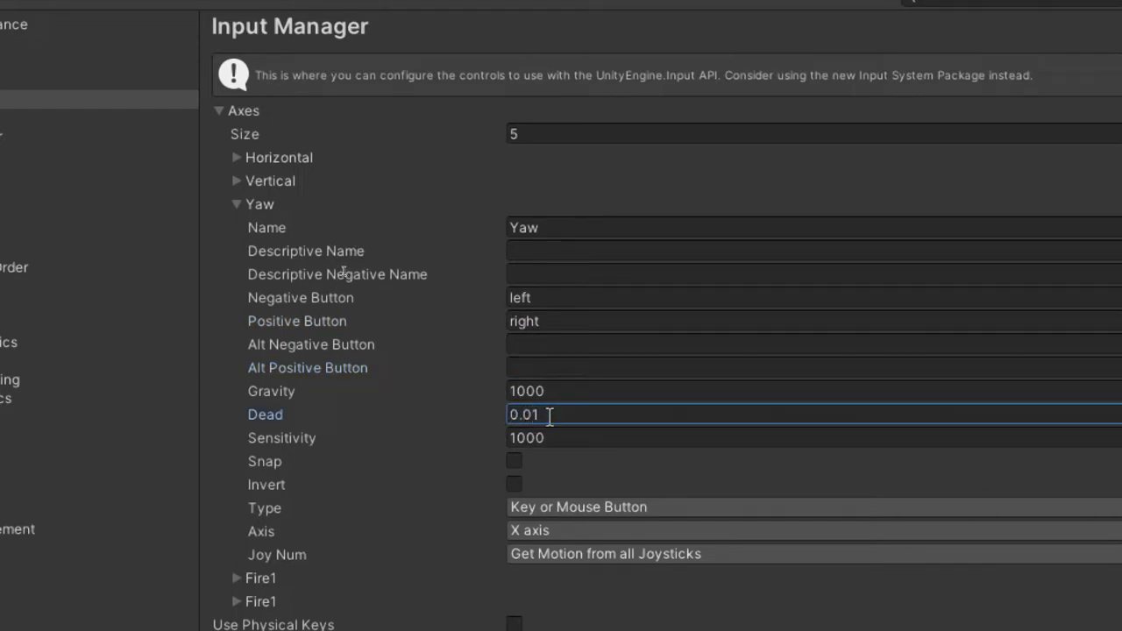
pyautogui.click(614, 530)
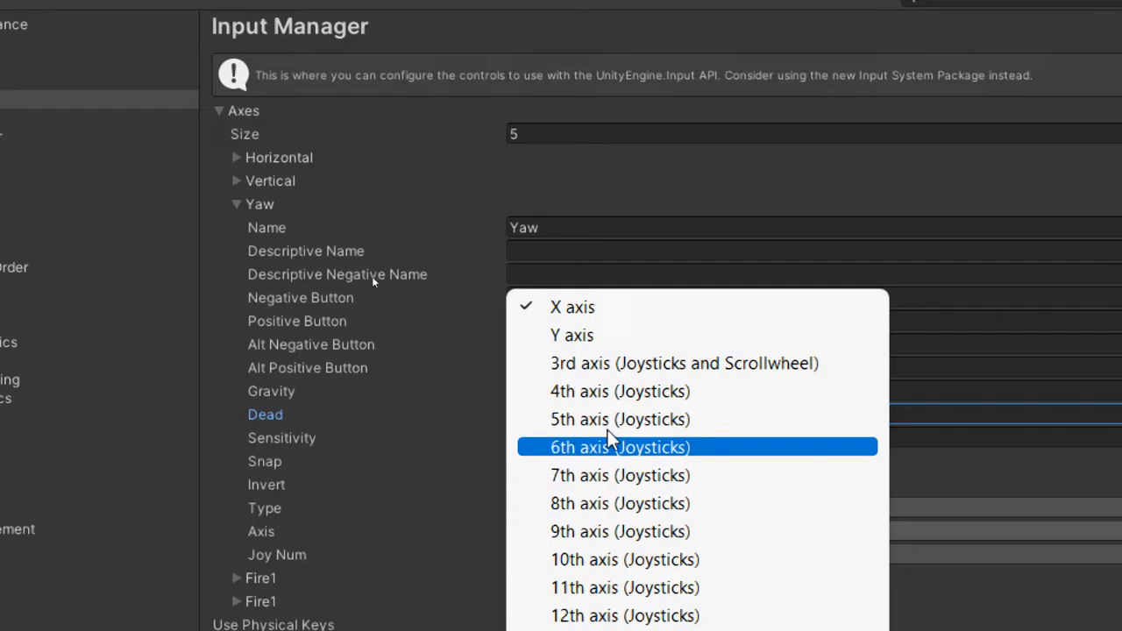
pyautogui.click(636, 363)
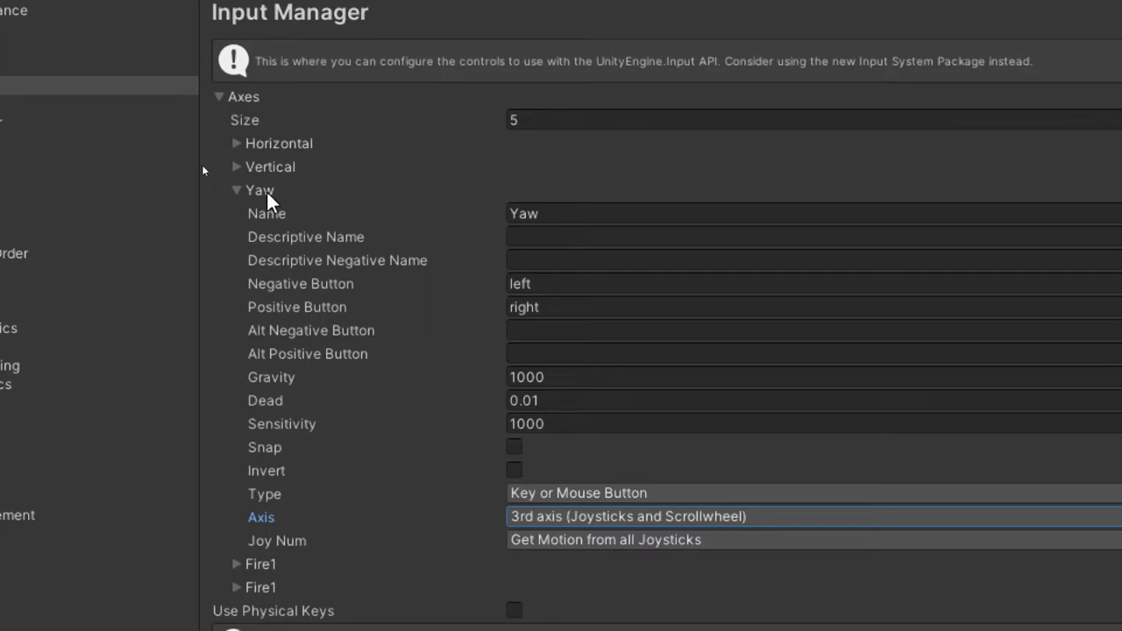
pyautogui.click(238, 193)
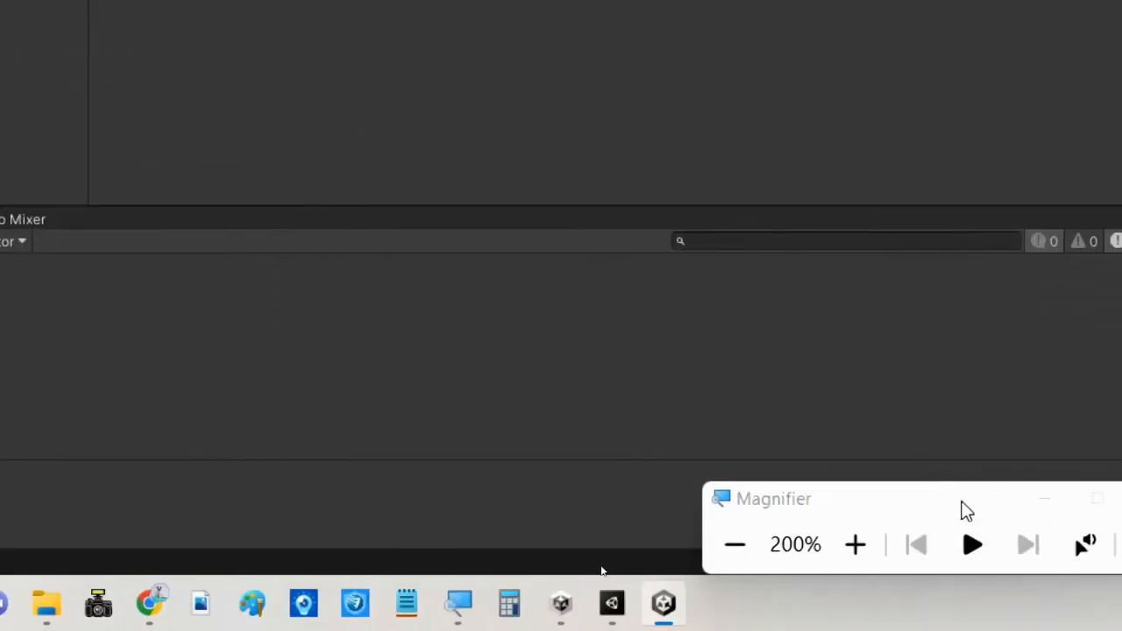
# Reduce the screen magnification to 100% and switch to the Google Classroom Classwork page in Chrome.
pyautogui.click(732, 539)
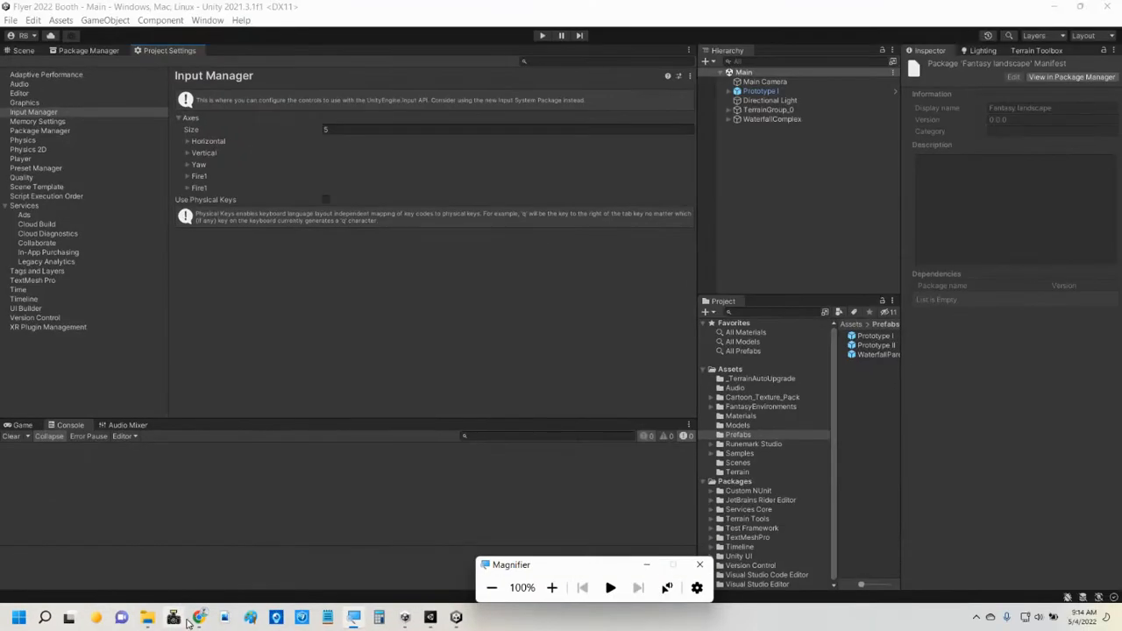
pyautogui.moveTo(199, 617)
pyautogui.click(109, 572)
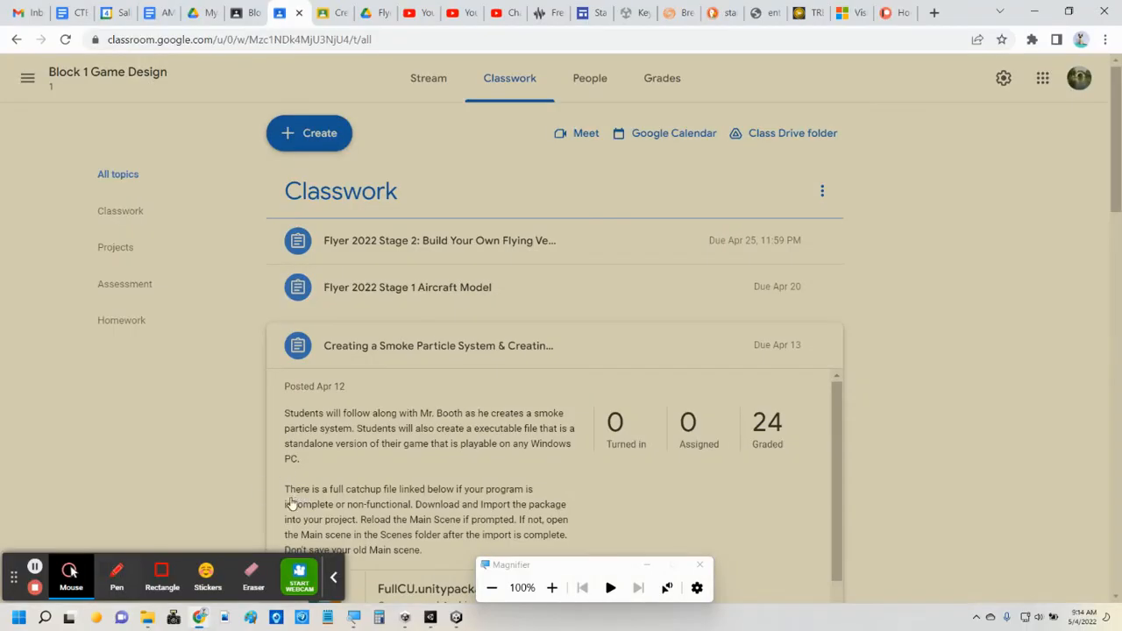